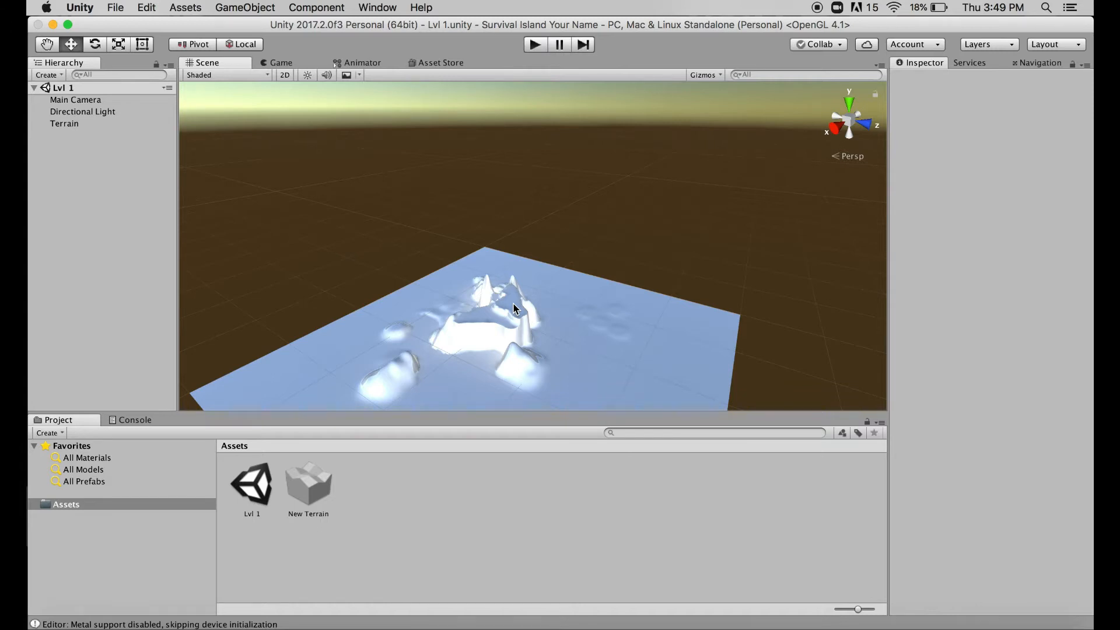
Import the complete Characters standard asset package into the project, keeping all of its items selected
click(196, 11)
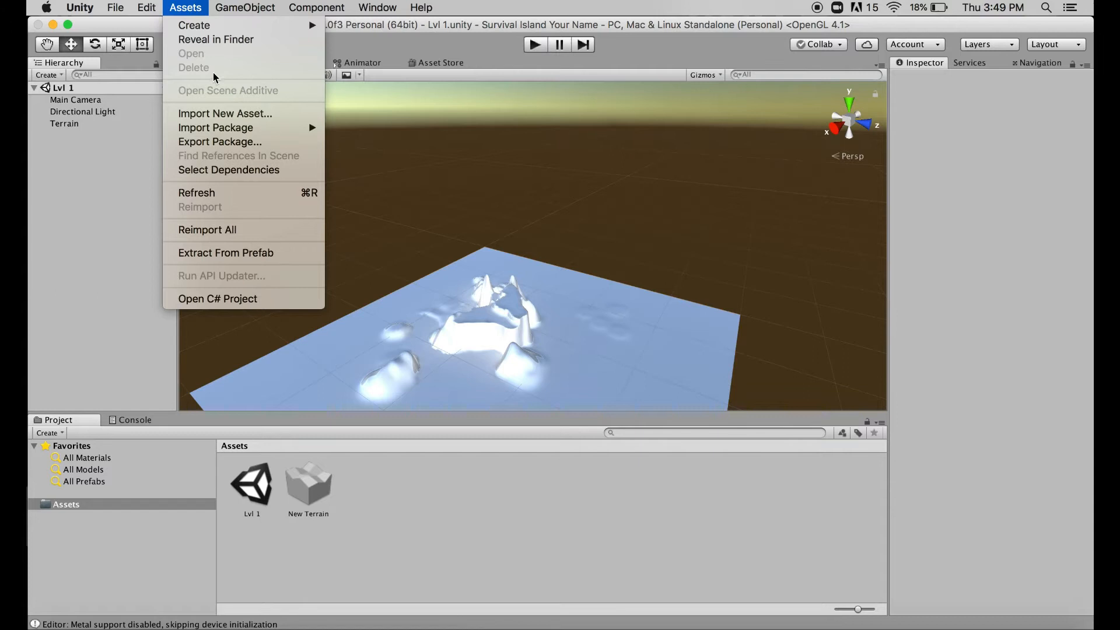
mouse_move(240, 131)
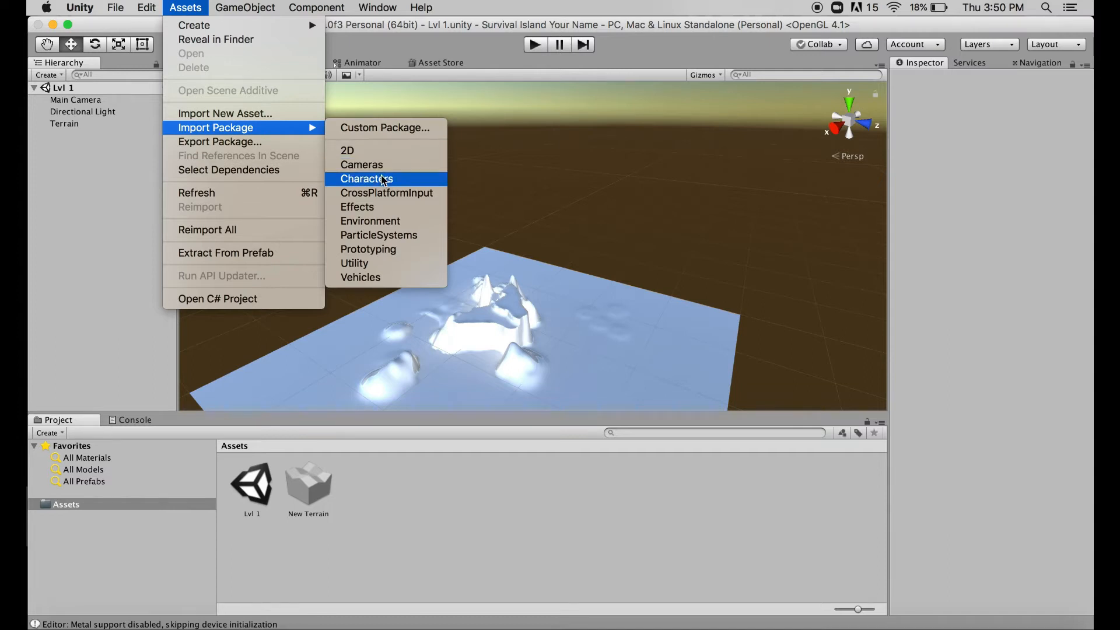
click(384, 179)
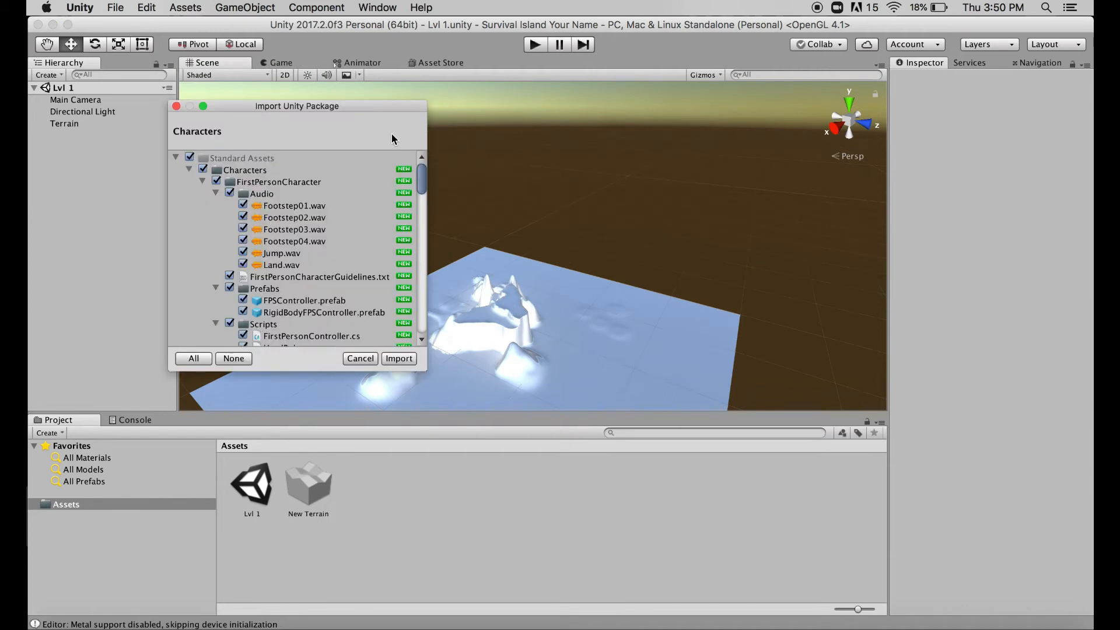
mouse_move(372, 109)
mouse_down()
mouse_move(376, 121)
mouse_move(383, 110)
mouse_move(366, 101)
mouse_up()
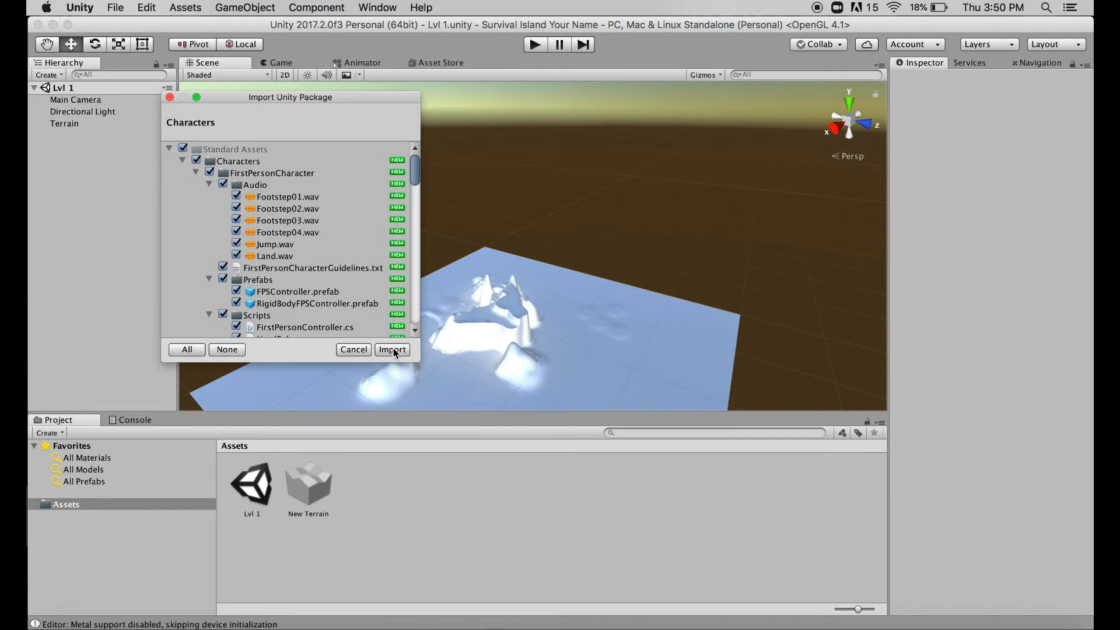
scroll(324, 232, down, 10)
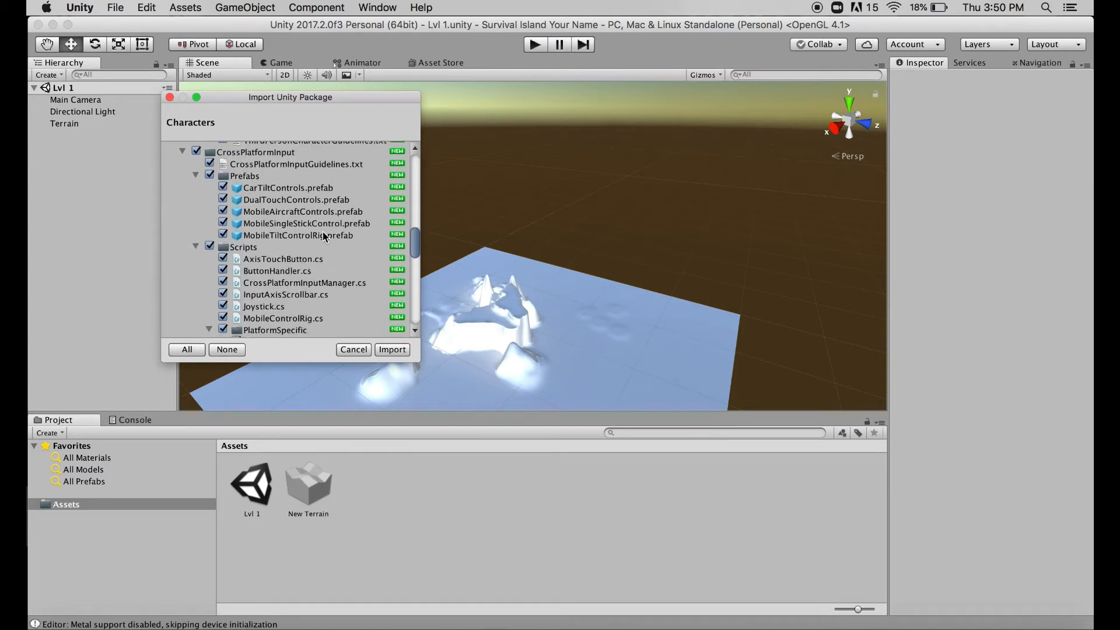
scroll(323, 232, up, 15)
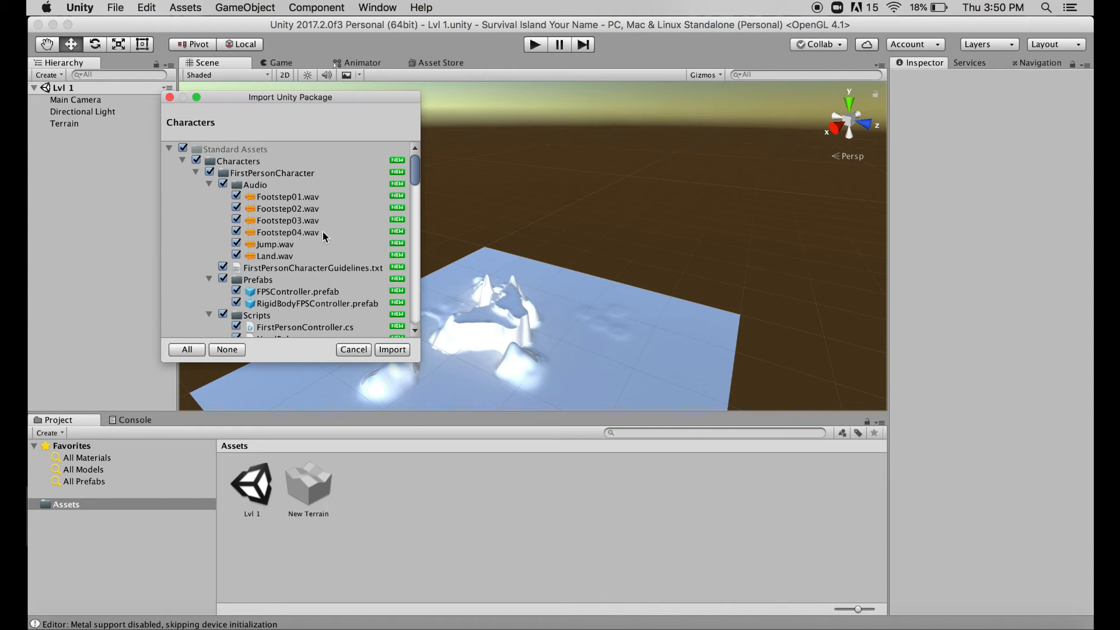
click(392, 350)
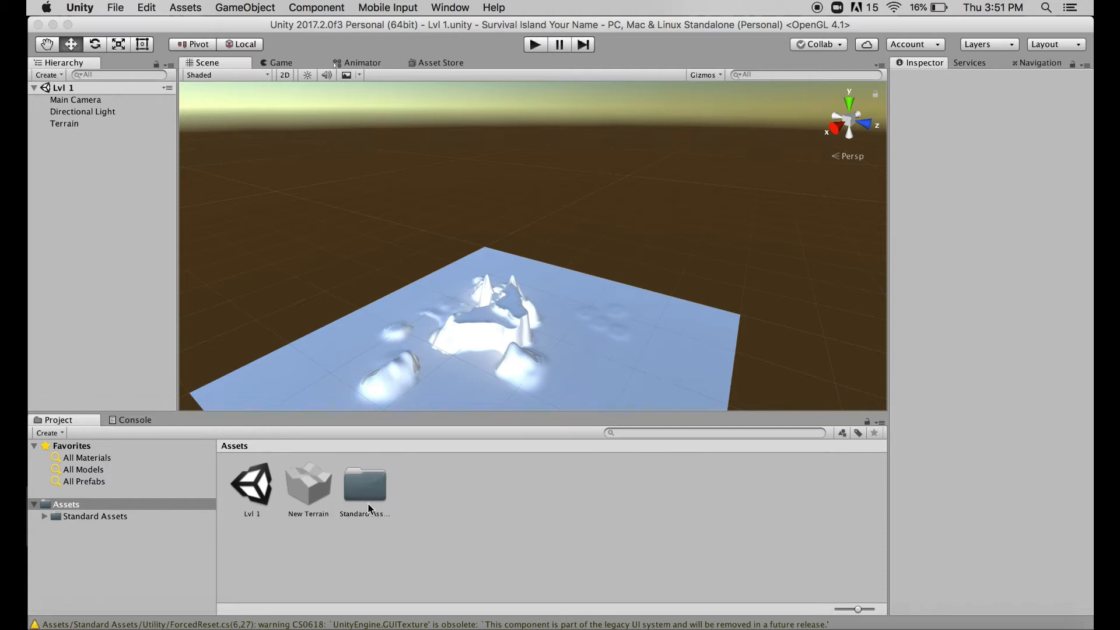
Place the ThirdPersonController prefab from Standard Assets/Characters/ThirdPersonCharacter/Prefabs on the terrain among the mountains, at about X 242.55, Y 34.79, Z 215.78
click(118, 518)
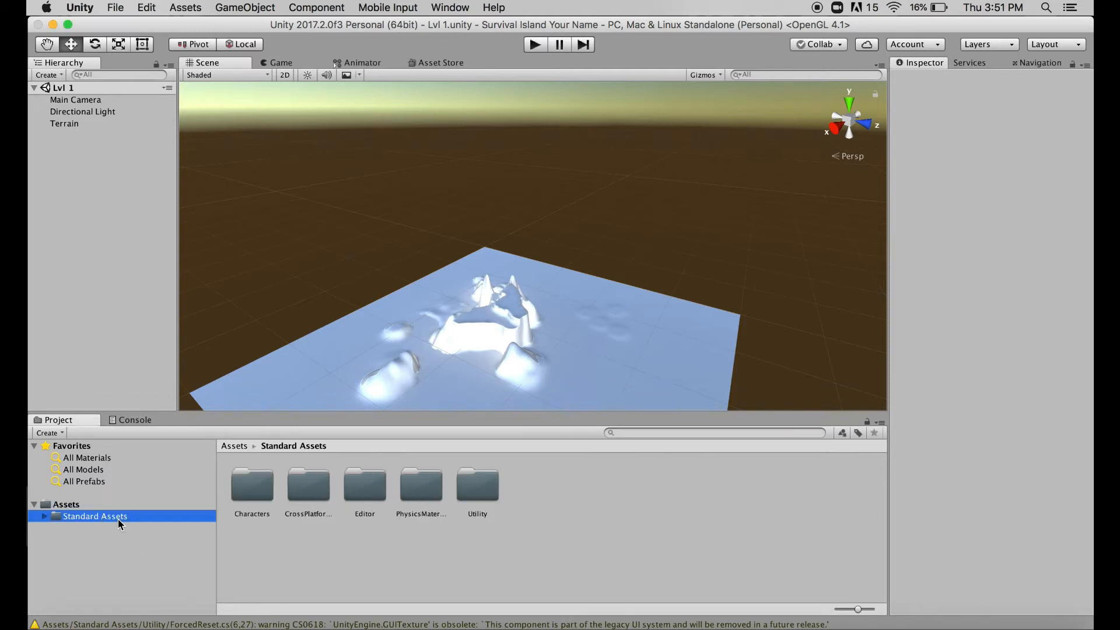
double_click(260, 490)
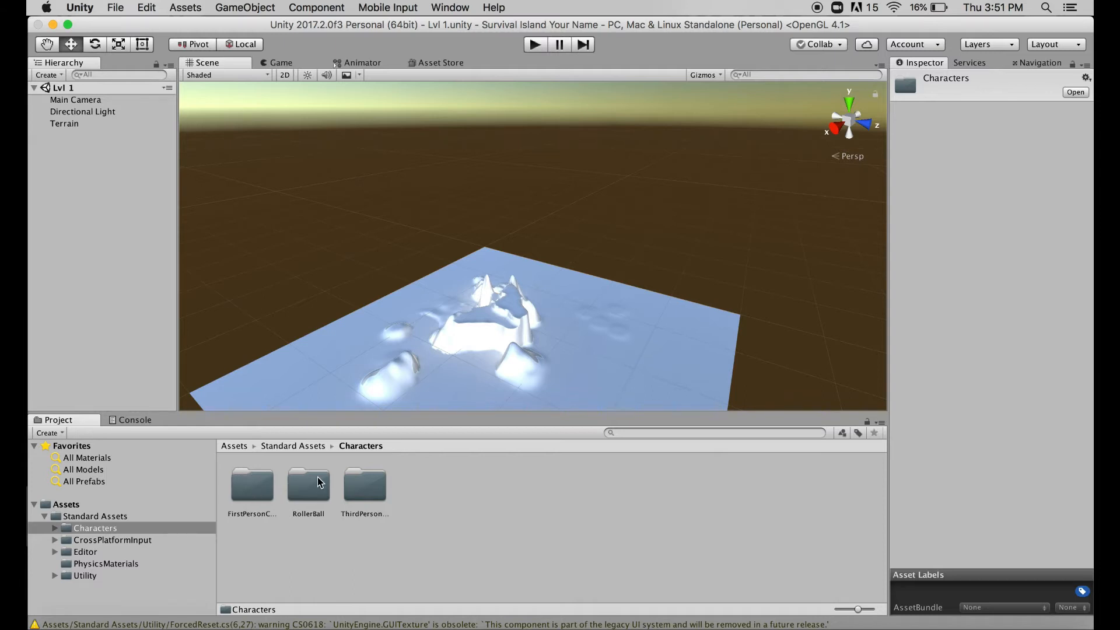
double_click(366, 484)
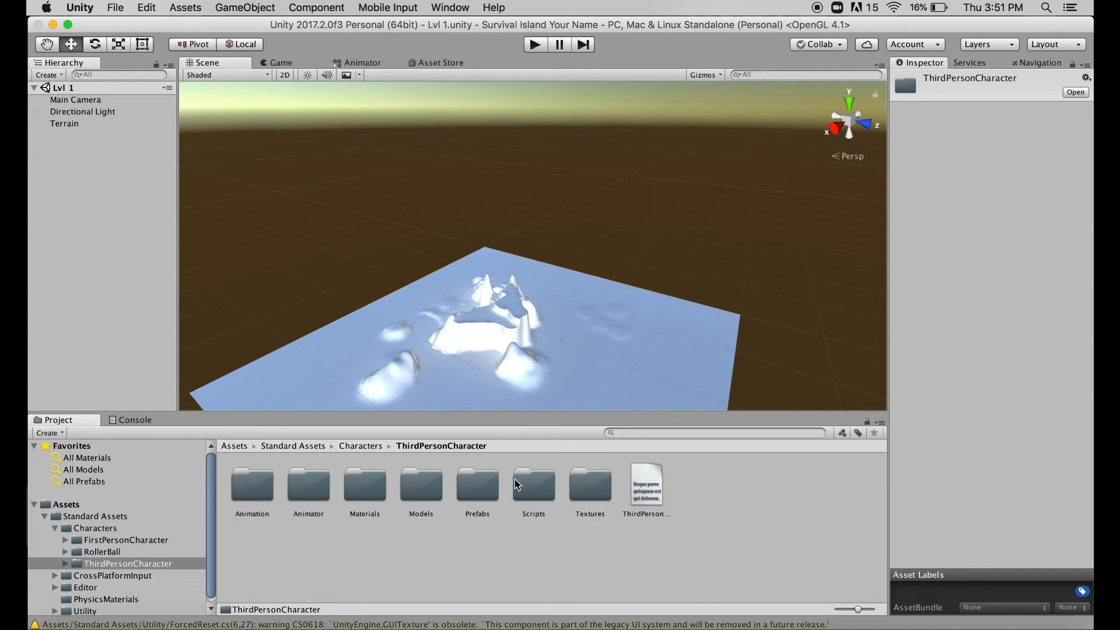
double_click(481, 485)
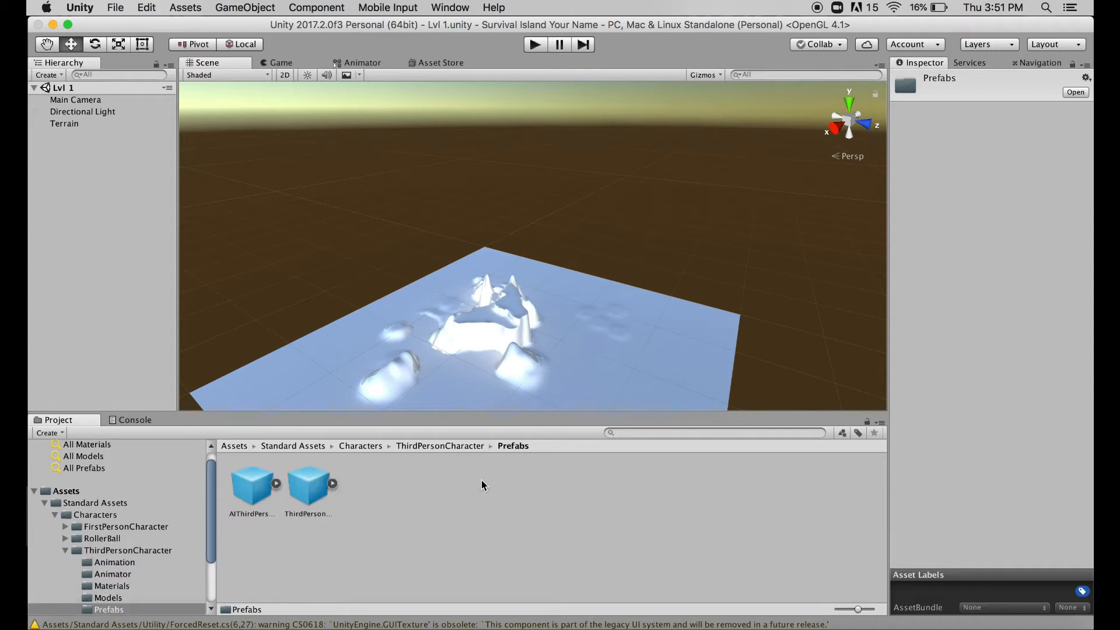
click(317, 489)
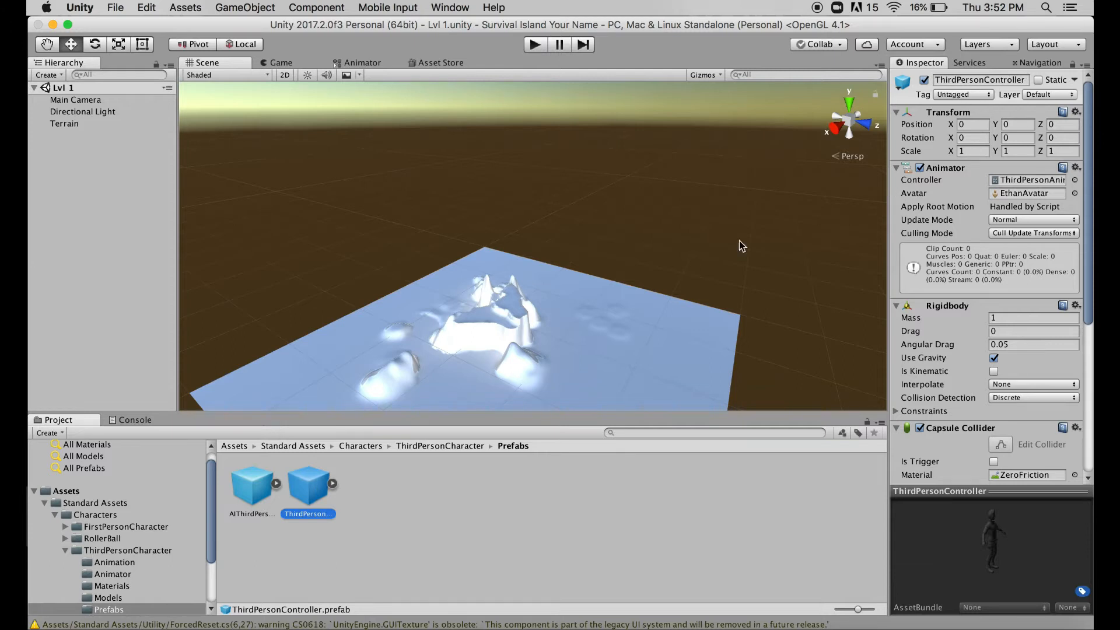
click(315, 488)
drag(314, 488, 489, 316)
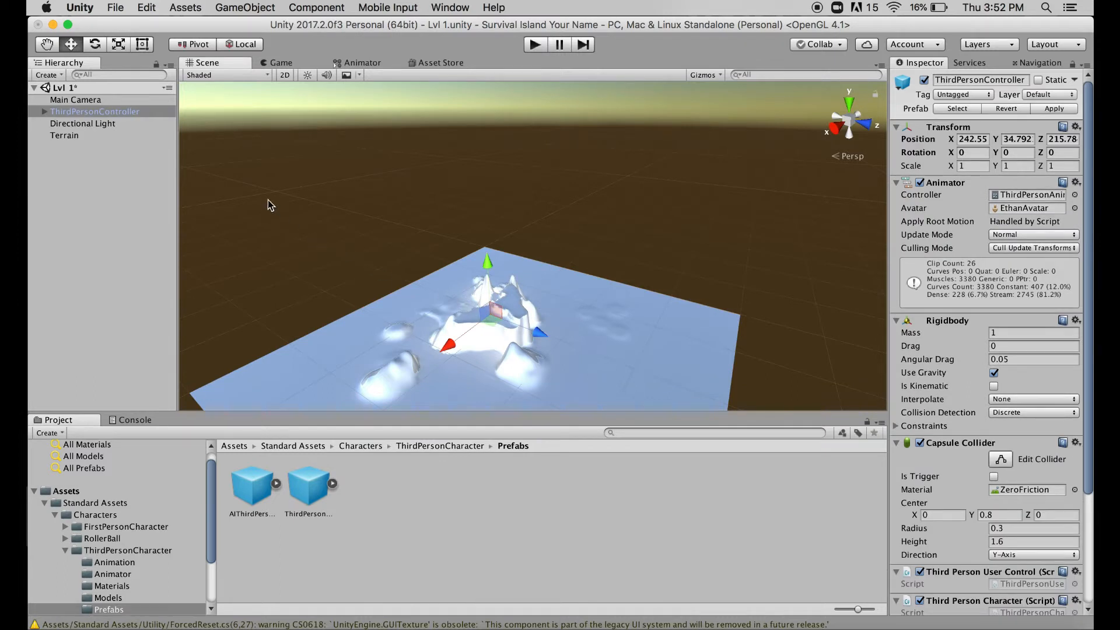
Frame the ThirdPersonController in the scene and raise it slightly above the terrain, to about Y 34.84
double_click(101, 113)
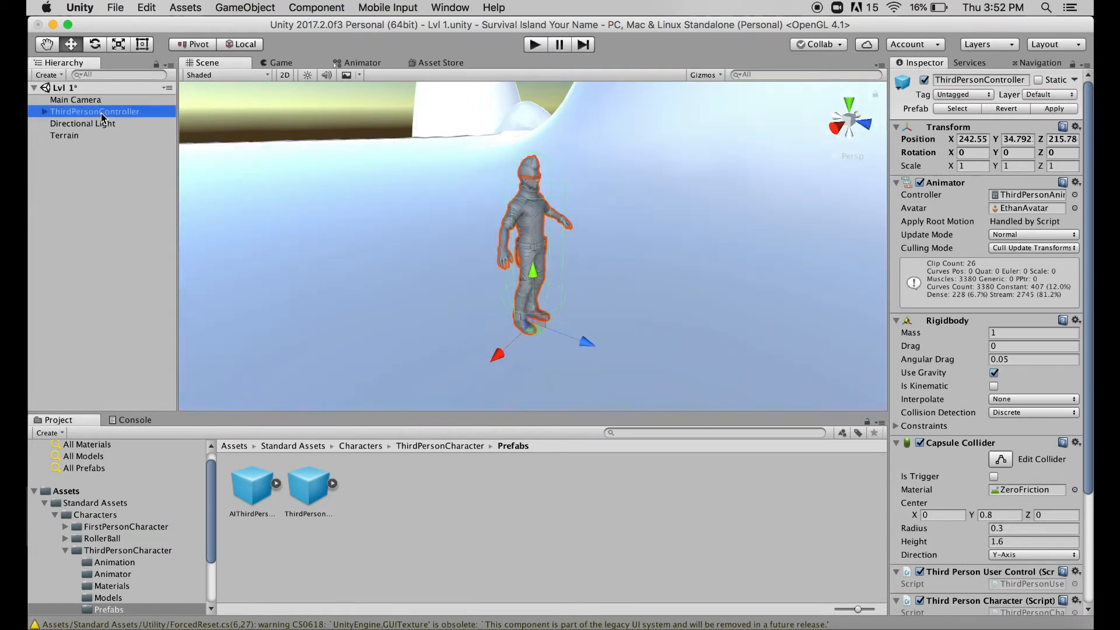
scroll(448, 186, down, 5)
scroll(447, 185, up, 8)
scroll(448, 186, down, 6)
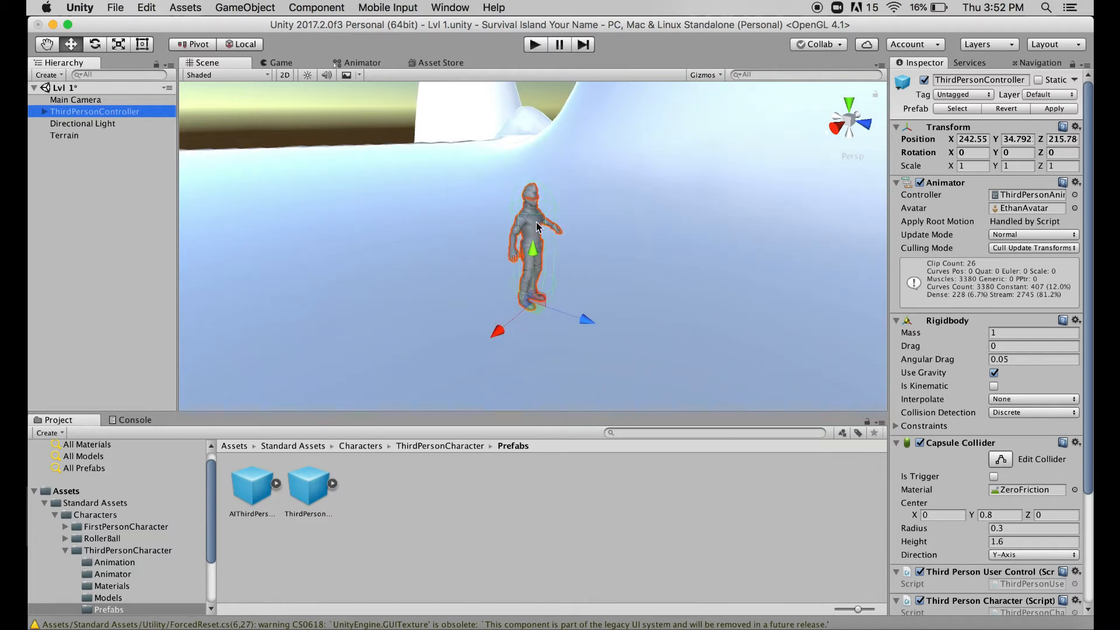
click(536, 252)
drag(537, 253, 538, 249)
scroll(564, 291, down, 3)
scroll(564, 290, up, 6)
scroll(565, 291, up, 5)
scroll(565, 292, down, 4)
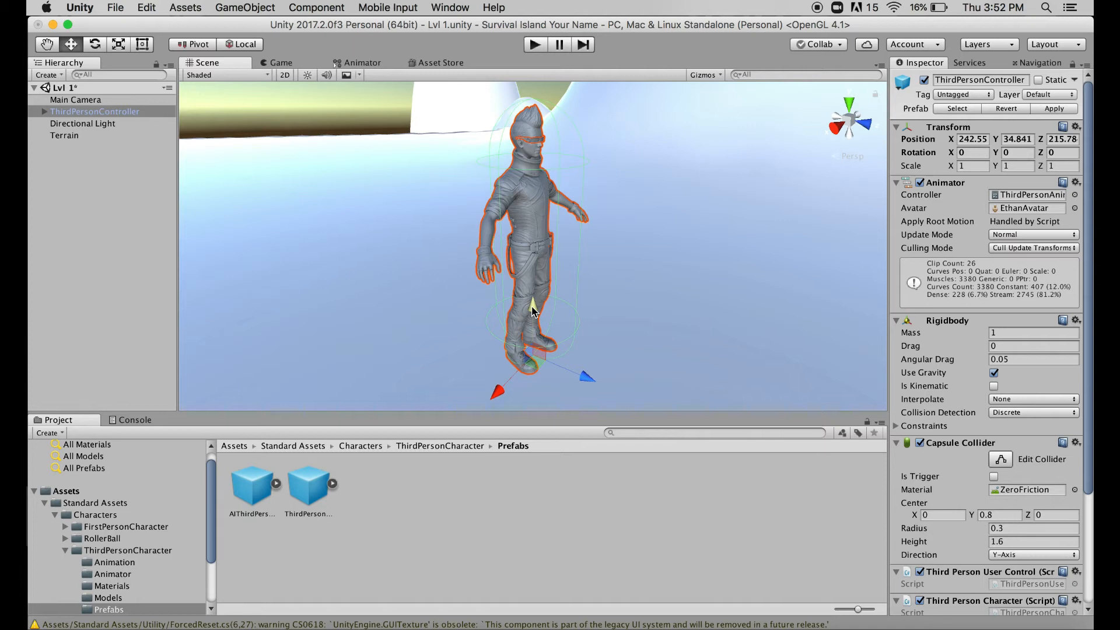
Play-test the scene briefly, stop it, and inspect the Main Camera's position
click(536, 47)
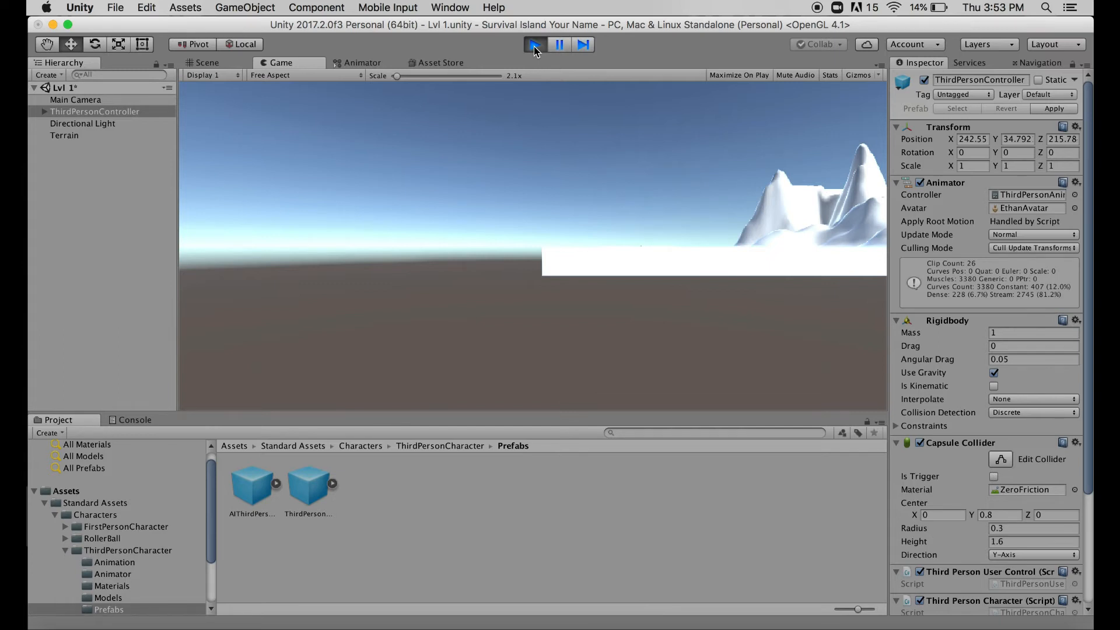
click(534, 45)
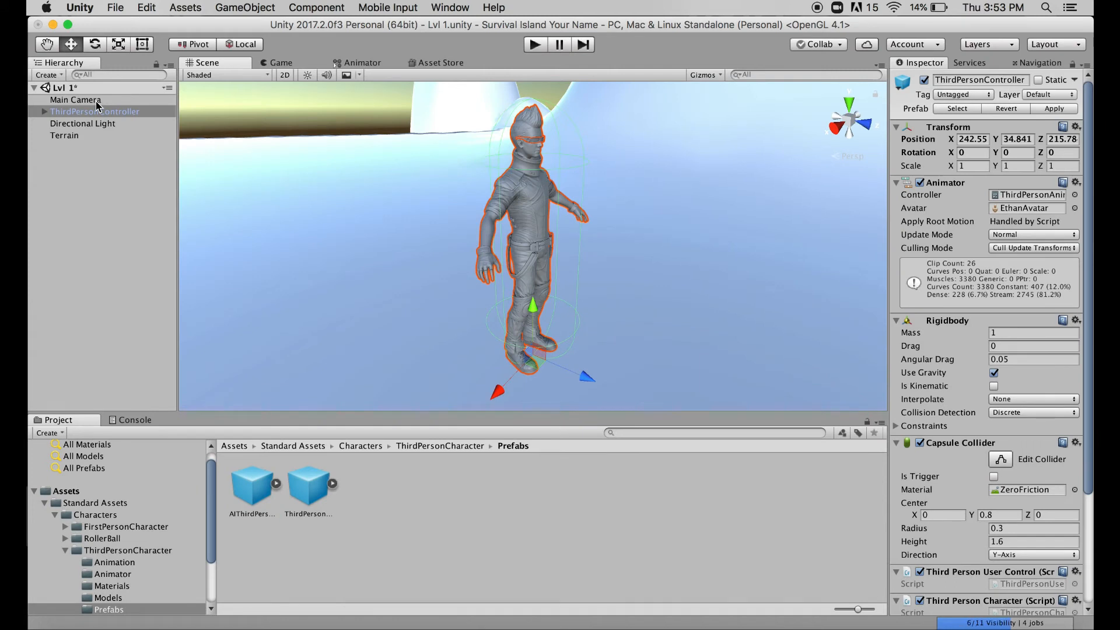
click(97, 102)
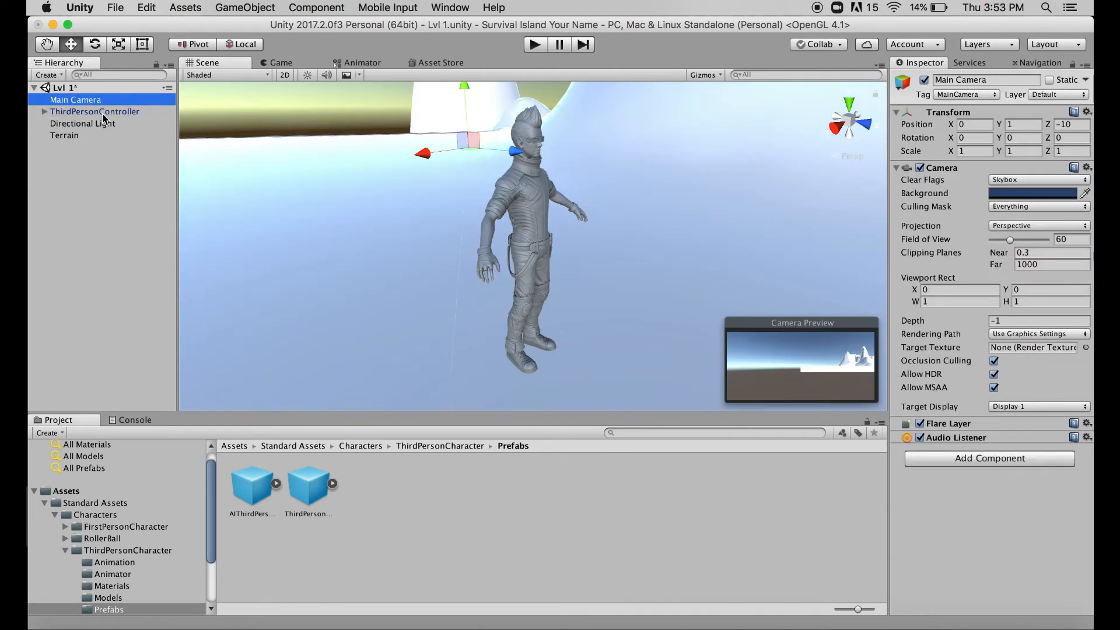
Copy the ThirdPersonController's Transform component and paste its values onto the Main Camera's Transform
click(105, 112)
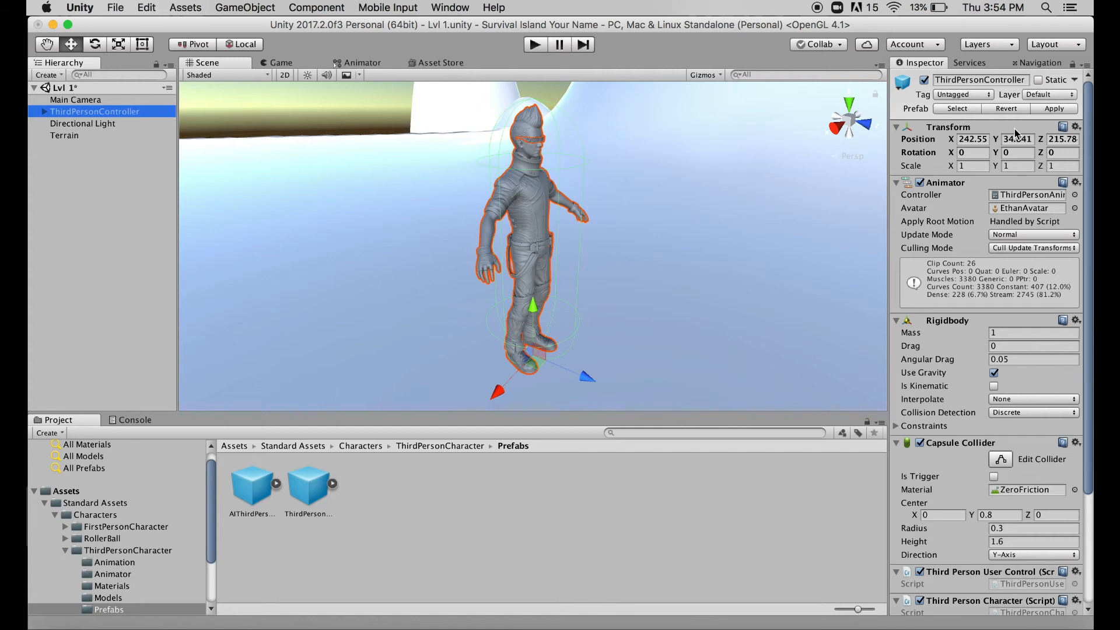
click(1076, 127)
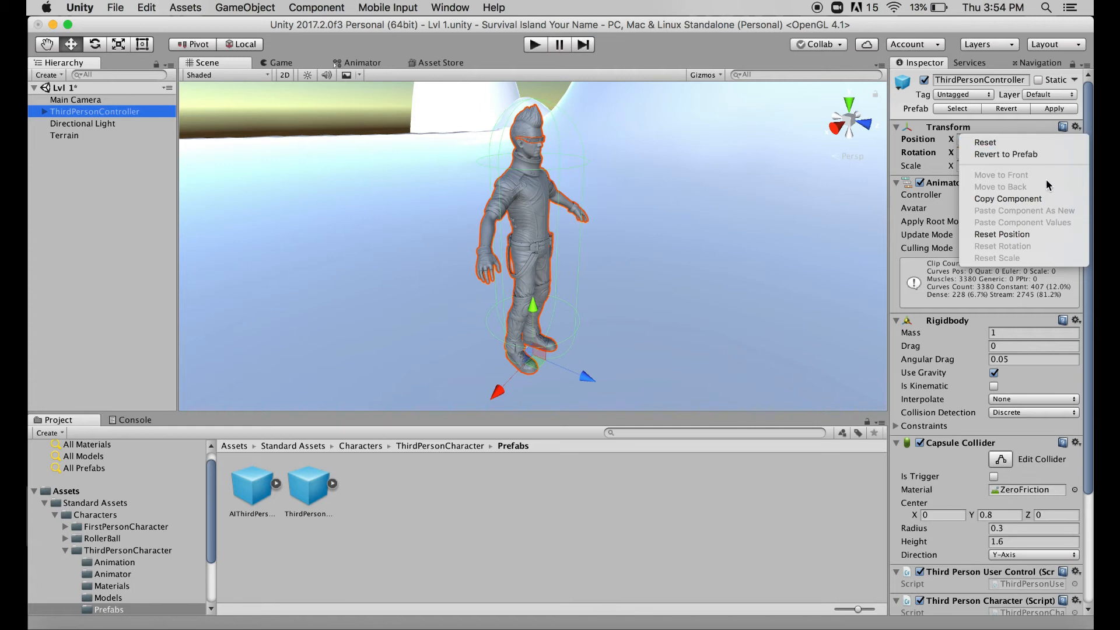
click(1041, 199)
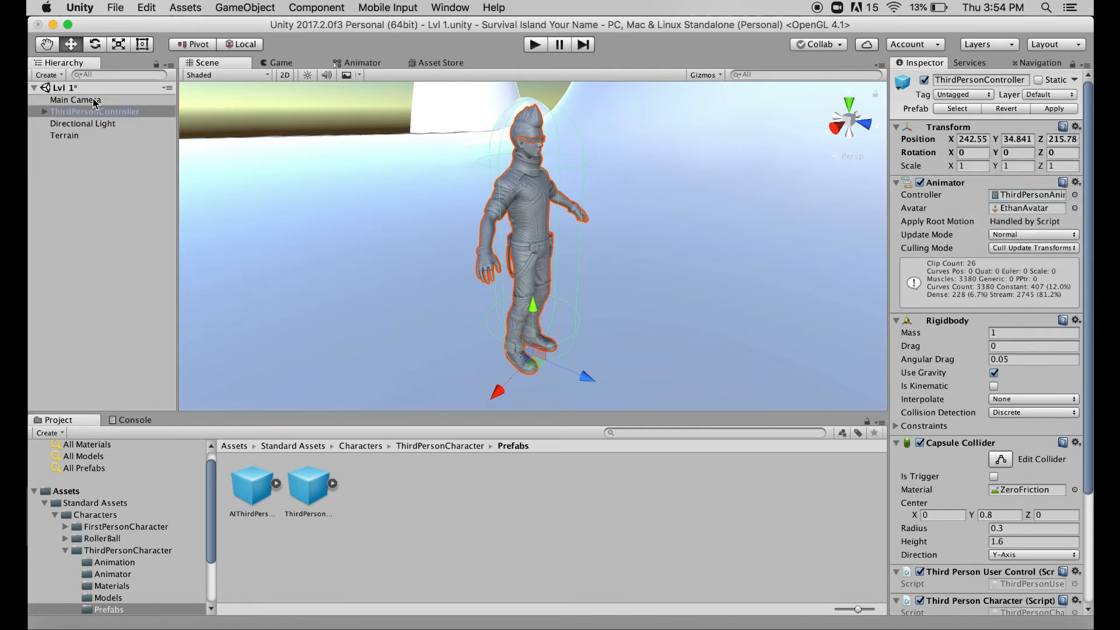
click(76, 100)
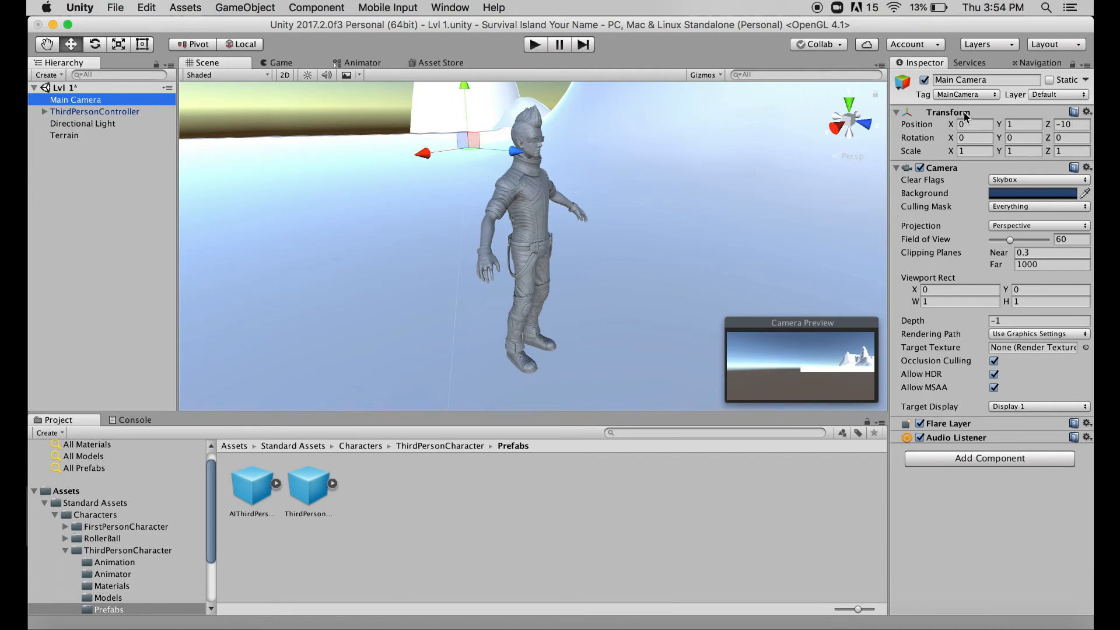
click(1087, 112)
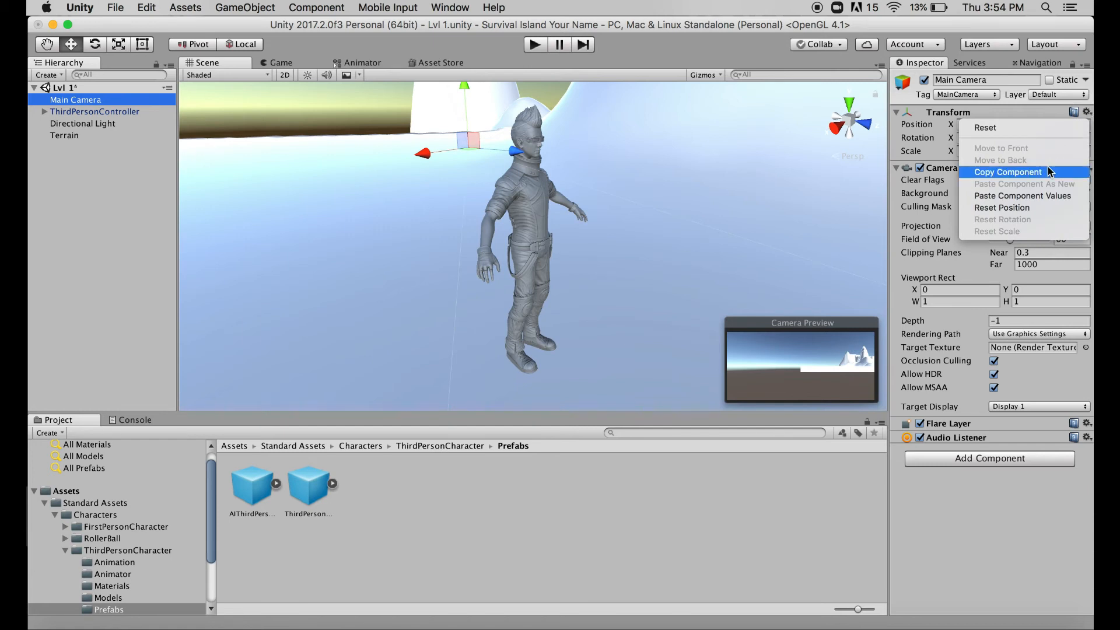
click(1054, 196)
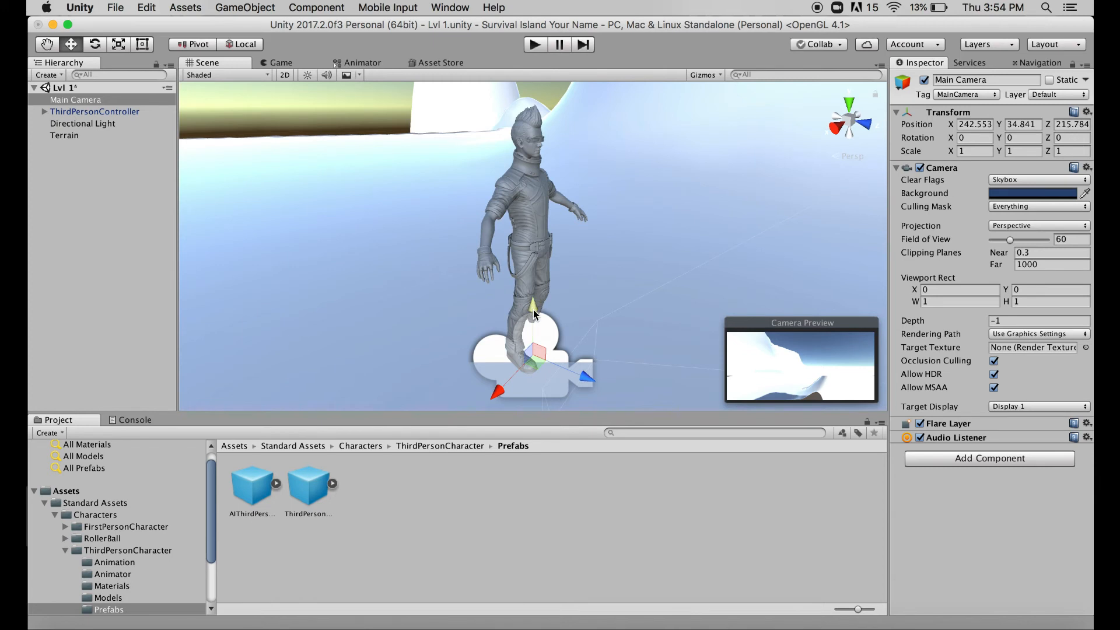
Raise the Main Camera above the character's head to about Y 36.33 and move it behind the character to about Z 214.01
scroll(550, 241, up, 2)
scroll(550, 241, down, 5)
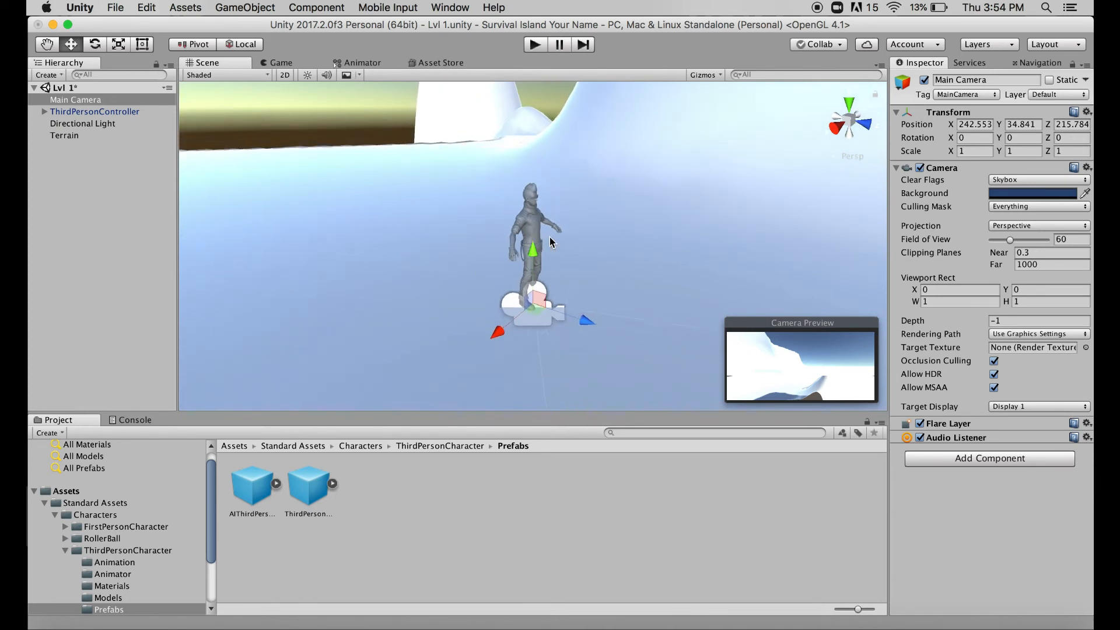
scroll(551, 241, down, 1)
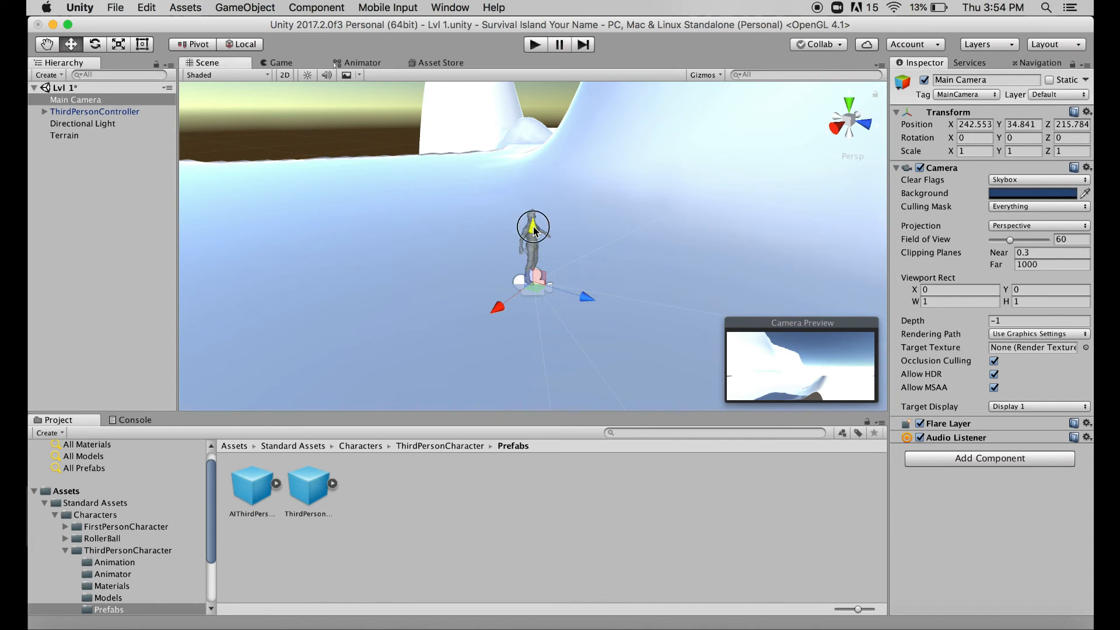
drag(533, 229, 535, 178)
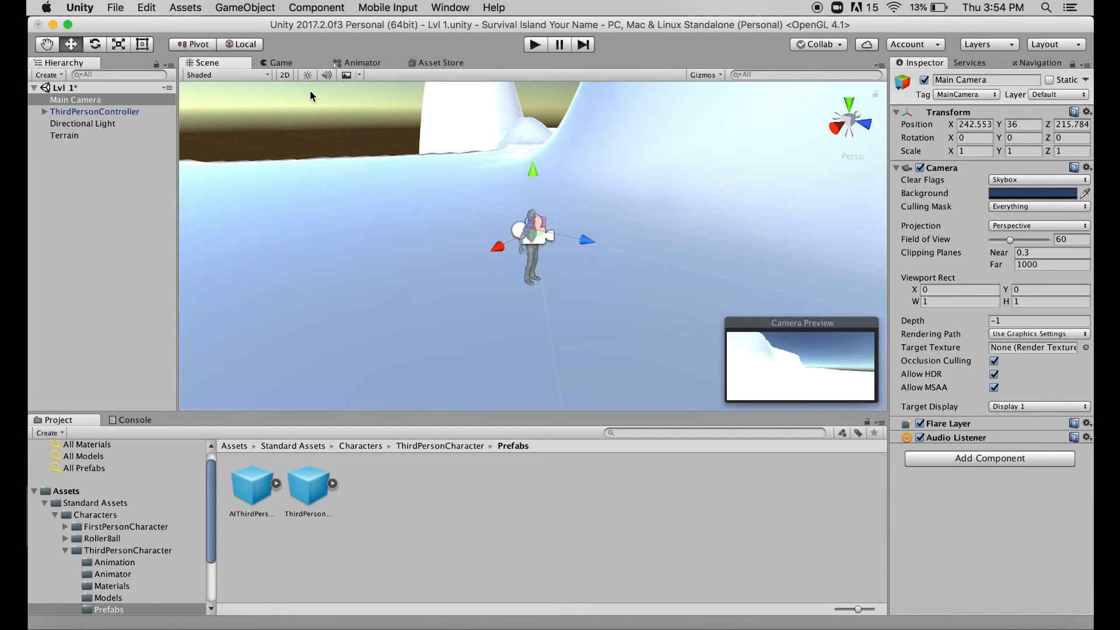
drag(531, 171, 532, 153)
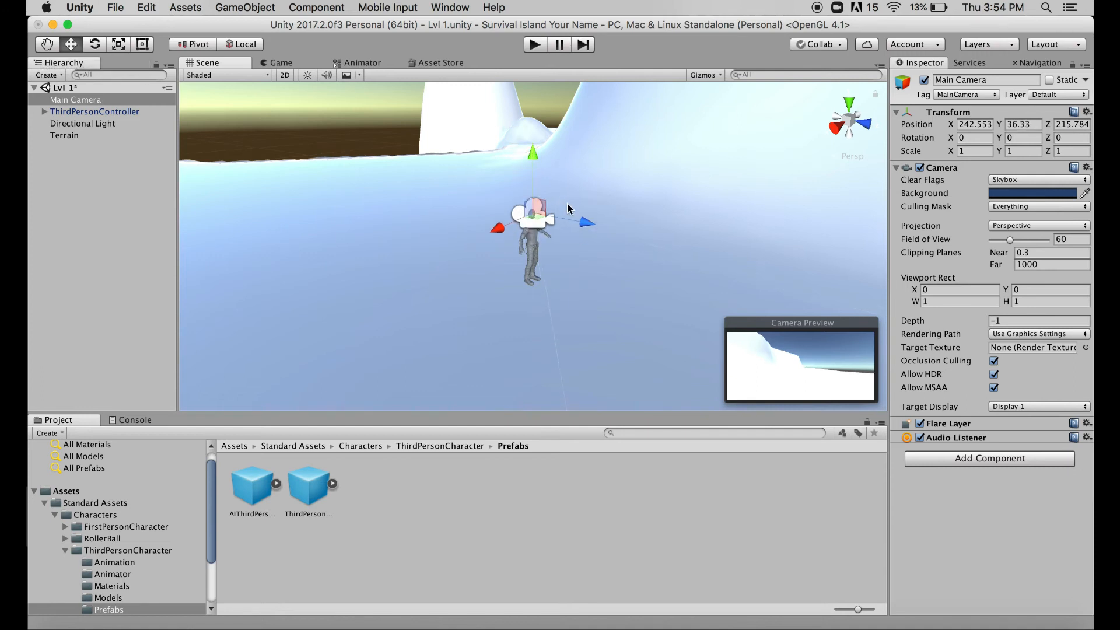
drag(580, 222, 511, 190)
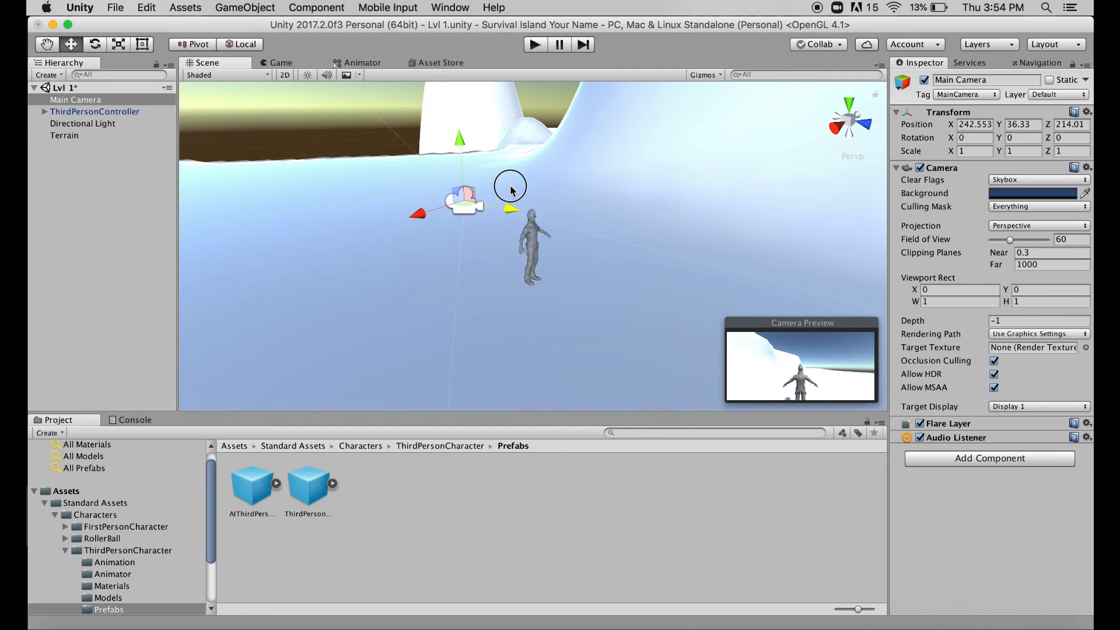
Tilt the Main Camera down to about 18.8 degrees on X and nudge it to about X 242.74, Y 36.55, Z 214.08
click(95, 48)
drag(493, 168, 521, 198)
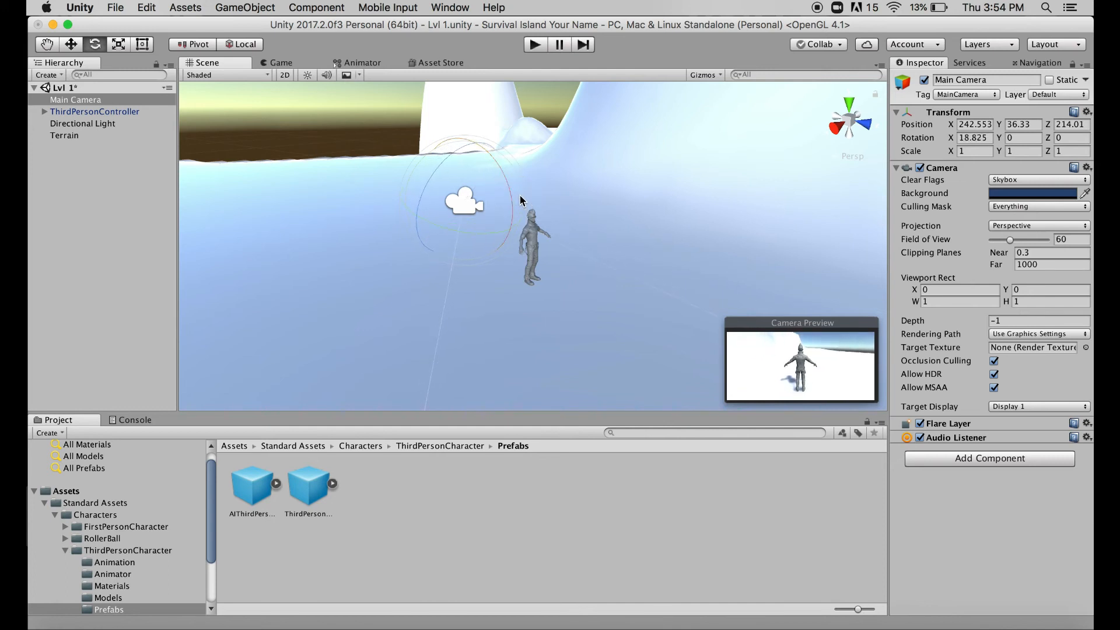
click(71, 44)
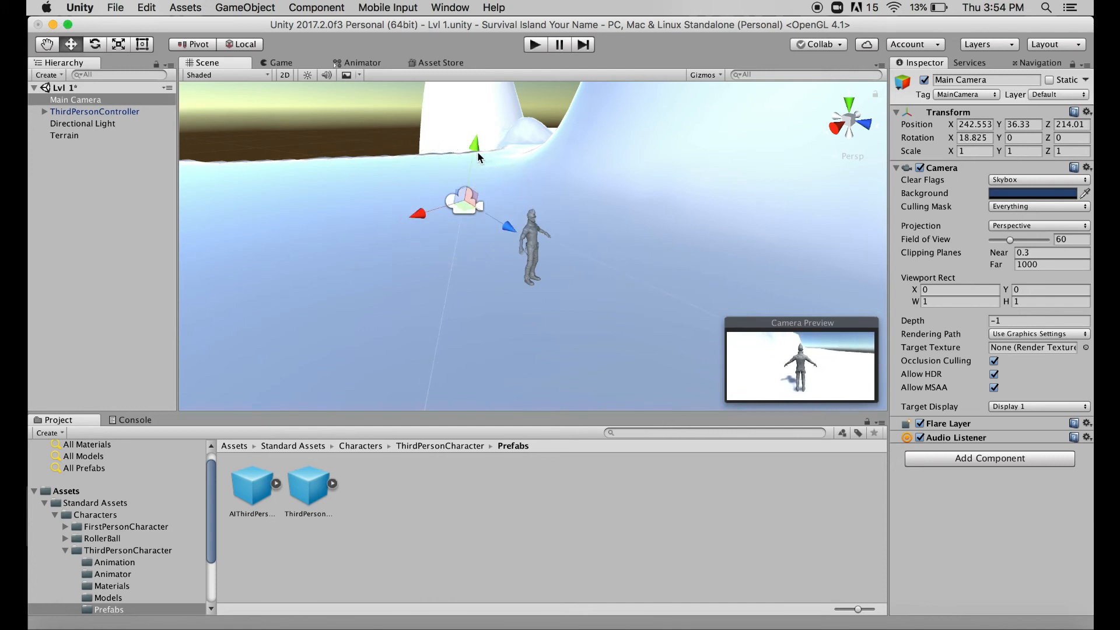
drag(473, 149, 479, 139)
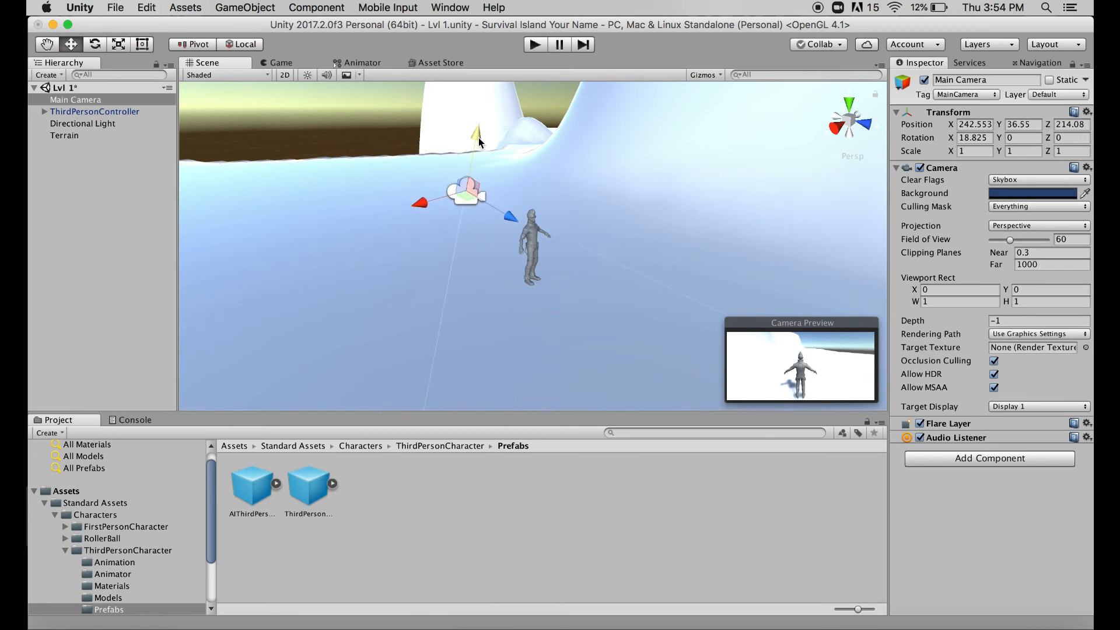
drag(428, 205, 425, 214)
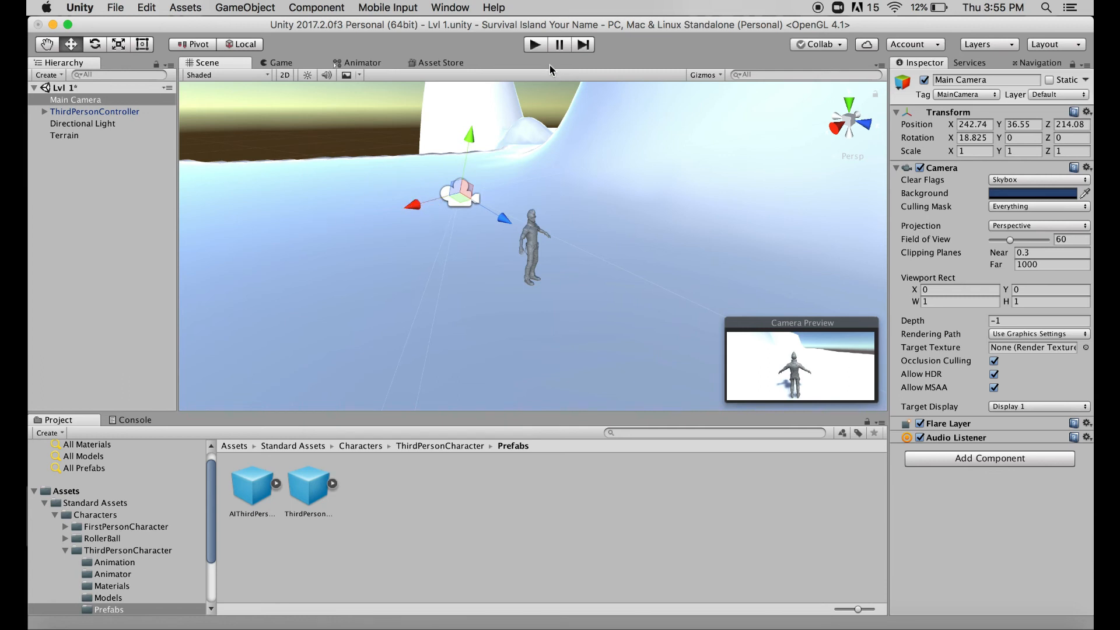
Play-test the scene by running and jumping the character around to check how the Main Camera behaves, and stop the test
click(536, 48)
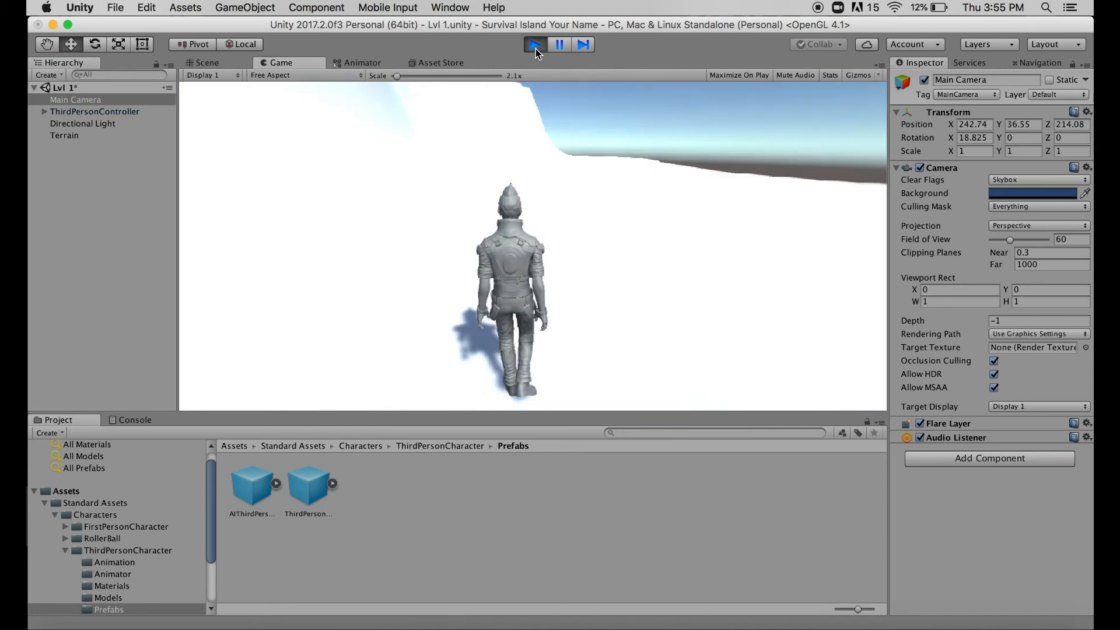
key(w)
key(d)
key(s)
key(a)
key(w)
key(d)
key(a)
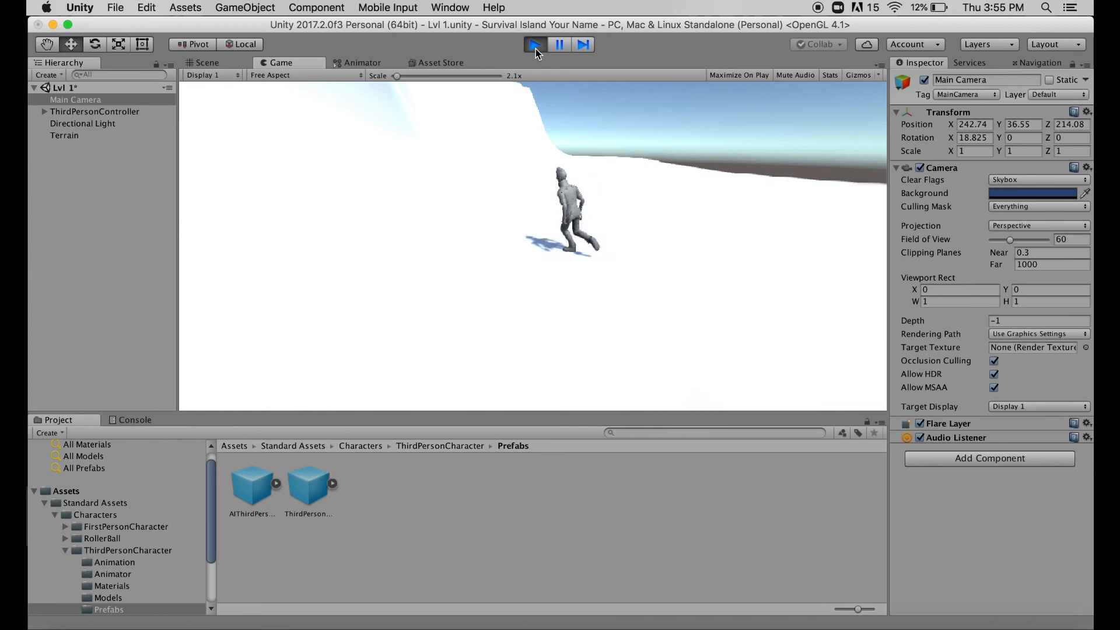
key(space)
key(s)
key(d)
key(w)
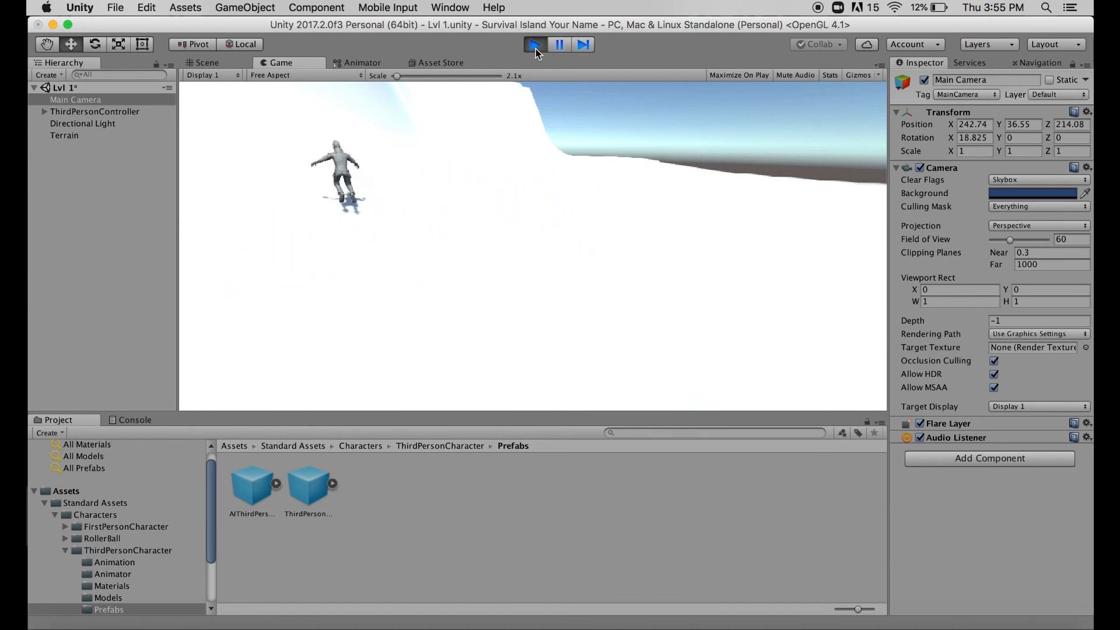
click(535, 46)
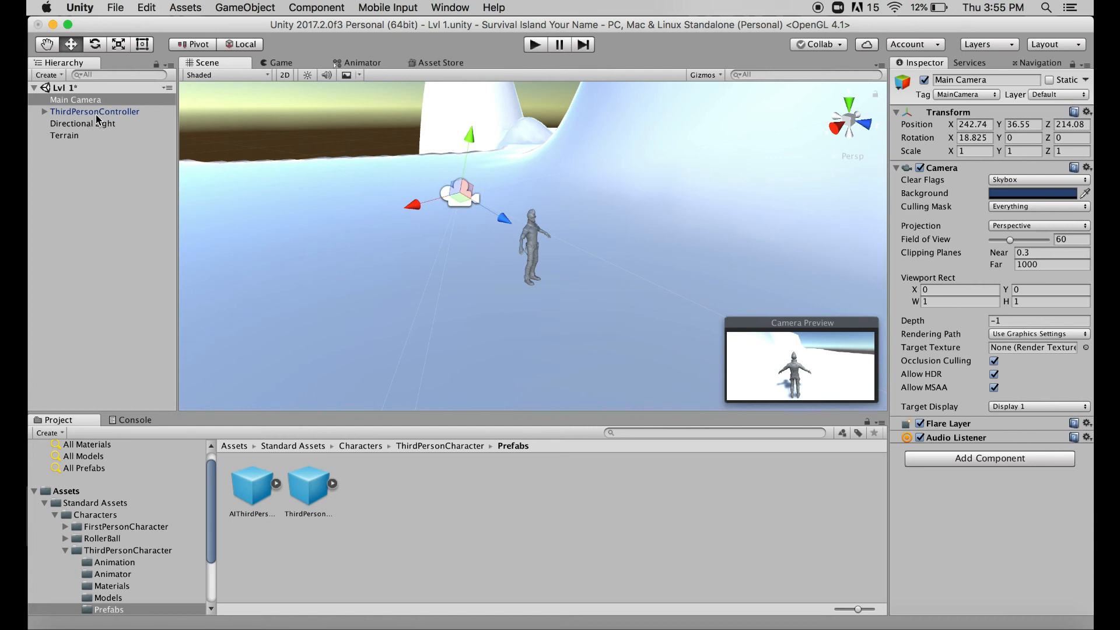
Make the Main Camera a child of the ThirdPersonController in the scene hierarchy
mouse_move(86, 105)
mouse_down()
mouse_move(97, 129)
mouse_move(101, 111)
mouse_up()
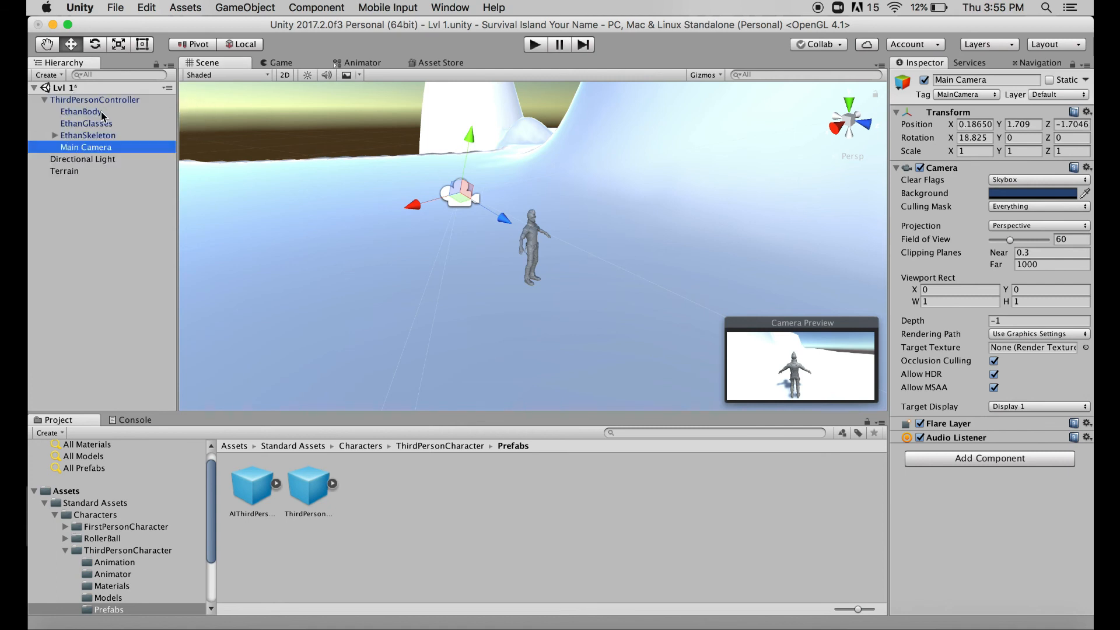
Play-test the scene with the parented camera, running, turning, jumping and crouching the character across the terrain, and stop the test
click(528, 47)
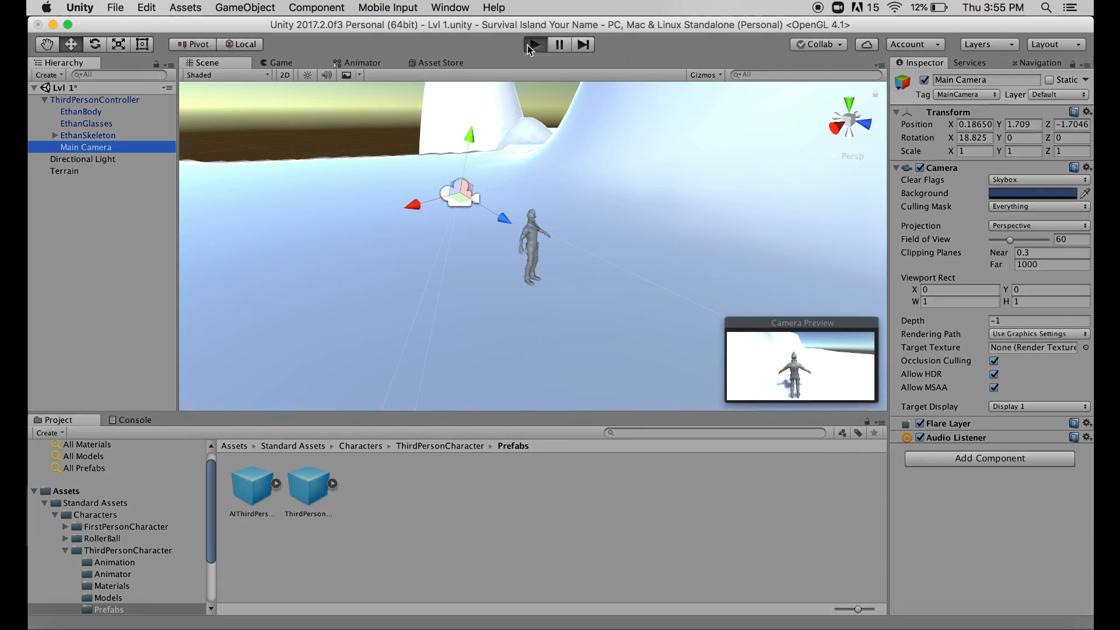
key(w)
key(d)
key(d)
key(a)
key(d)
key(space)
key(a)
key(d)
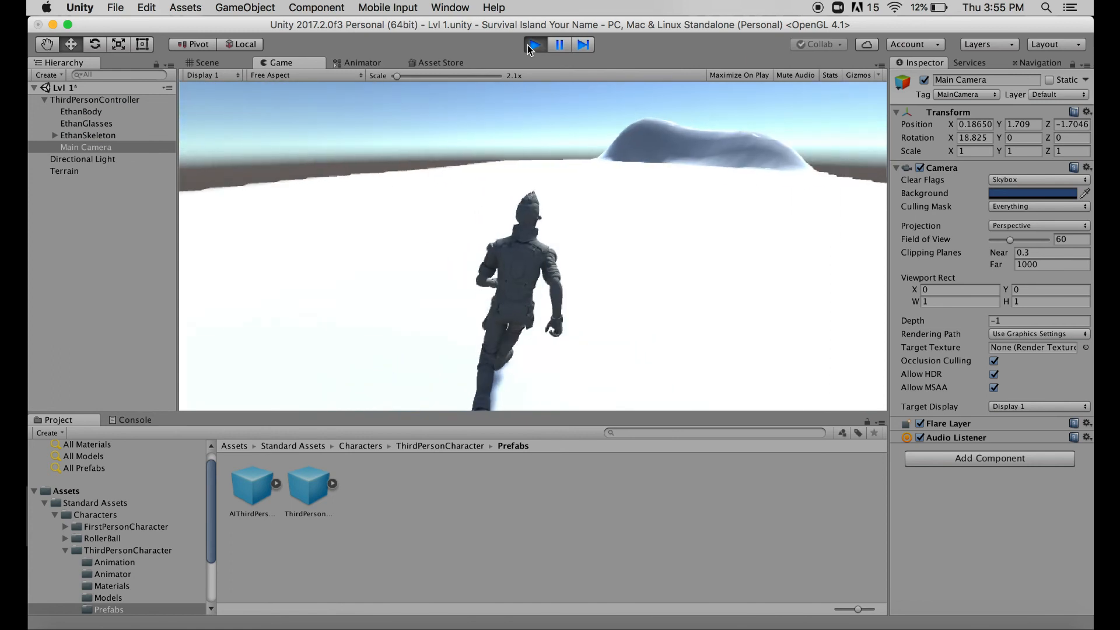
key(d)
key(a)
key(d)
key(a)
key(d)
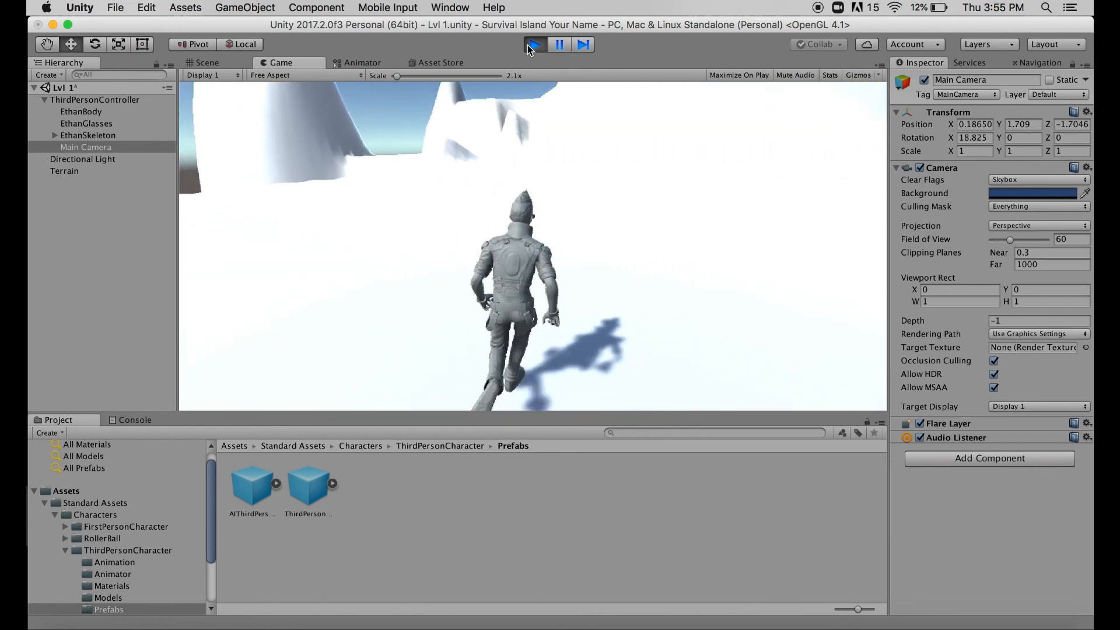
key(a)
key(d)
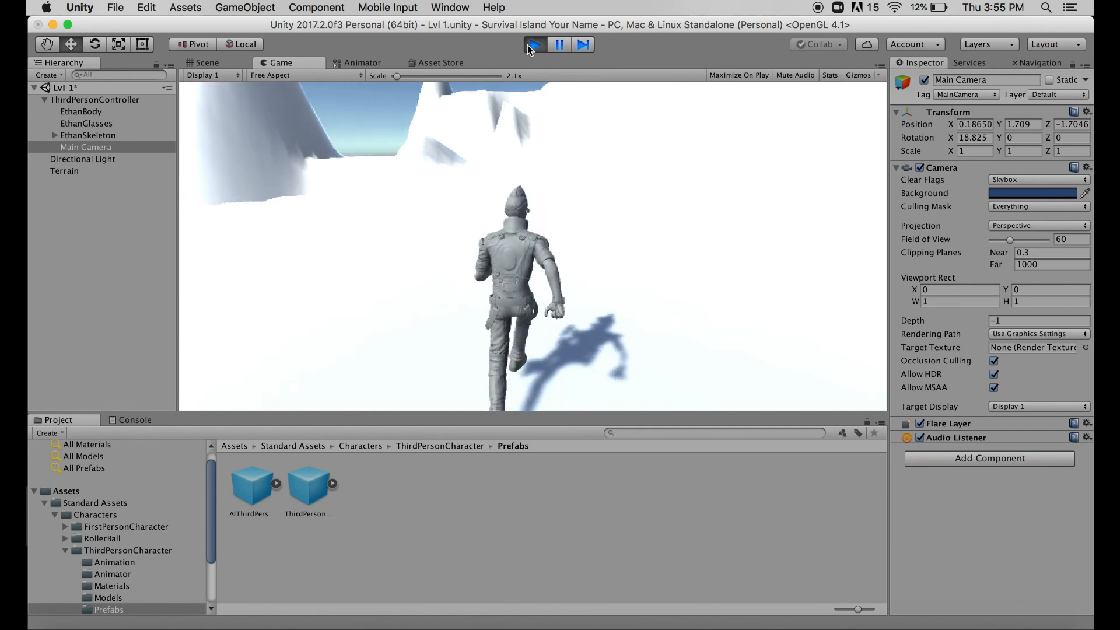
key(d)
key(d)
key(d)
key(a)
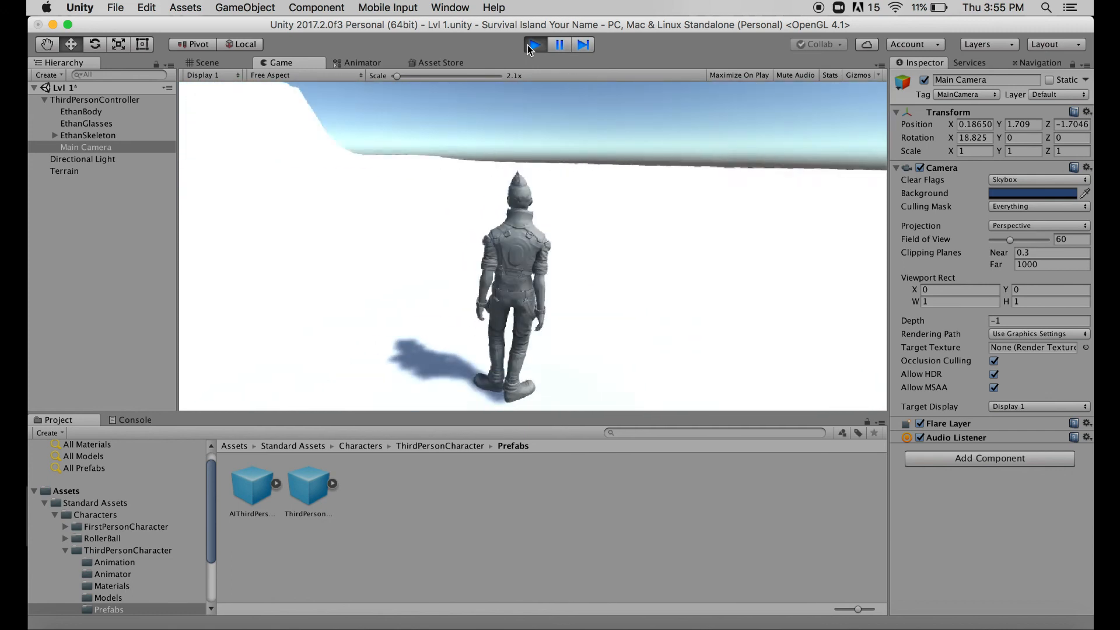
key(d)
key(a)
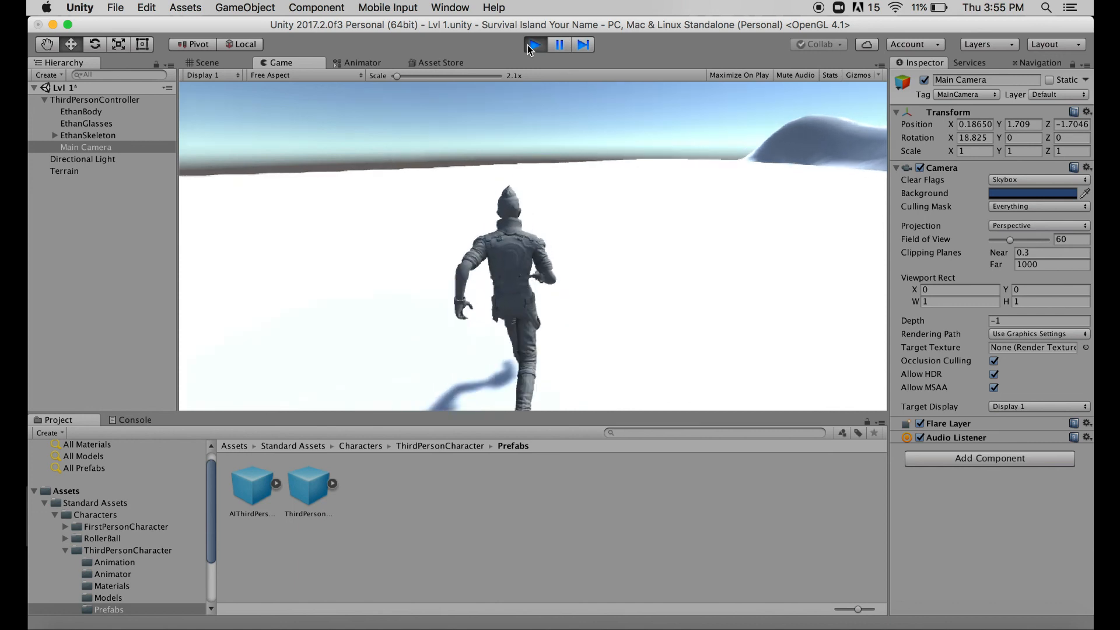
key(d)
key(a)
key(d)
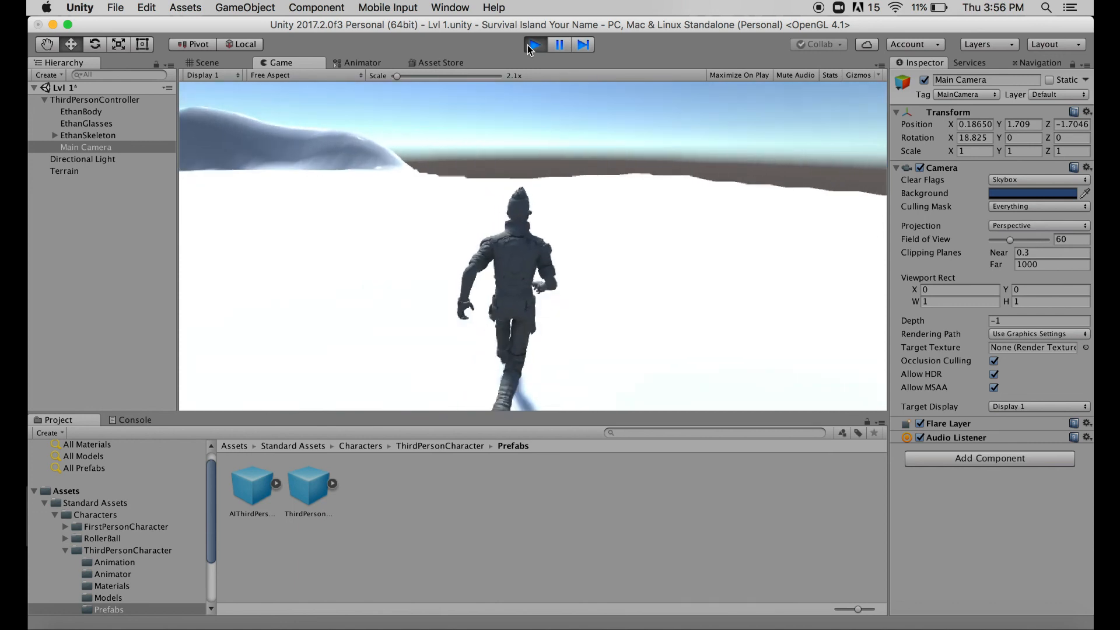
key(d)
key(space)
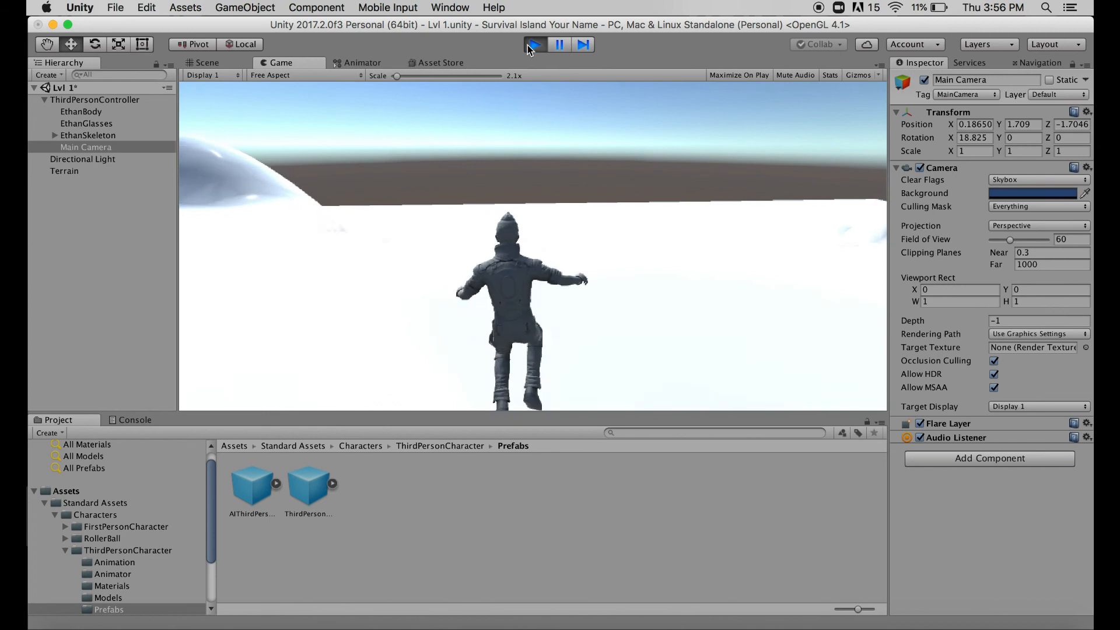
key(a)
key(space)
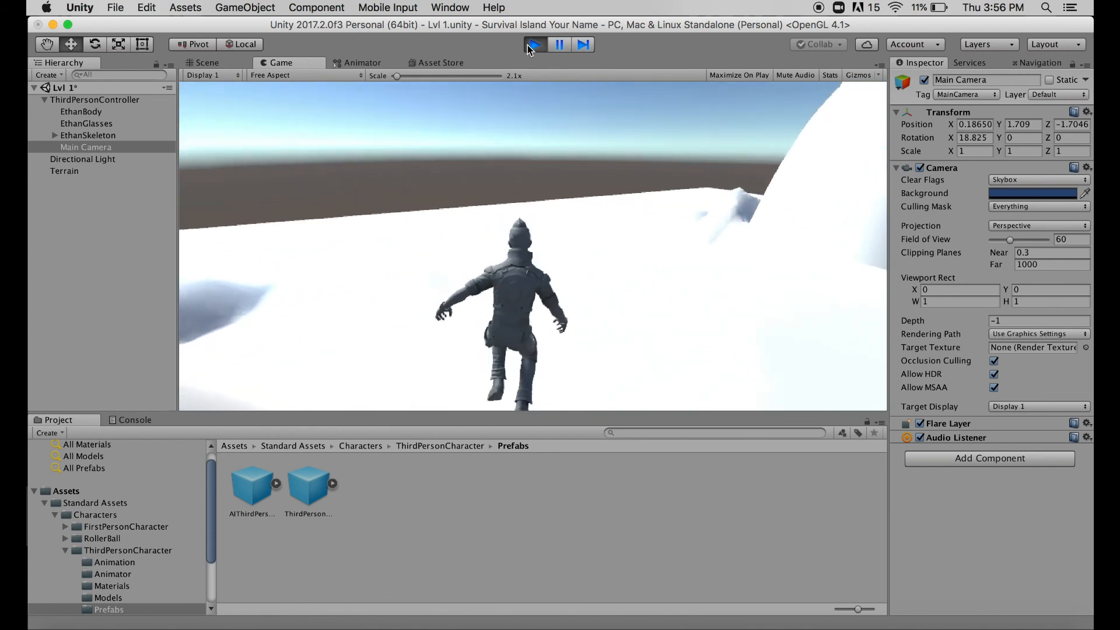
key(d)
key(d)
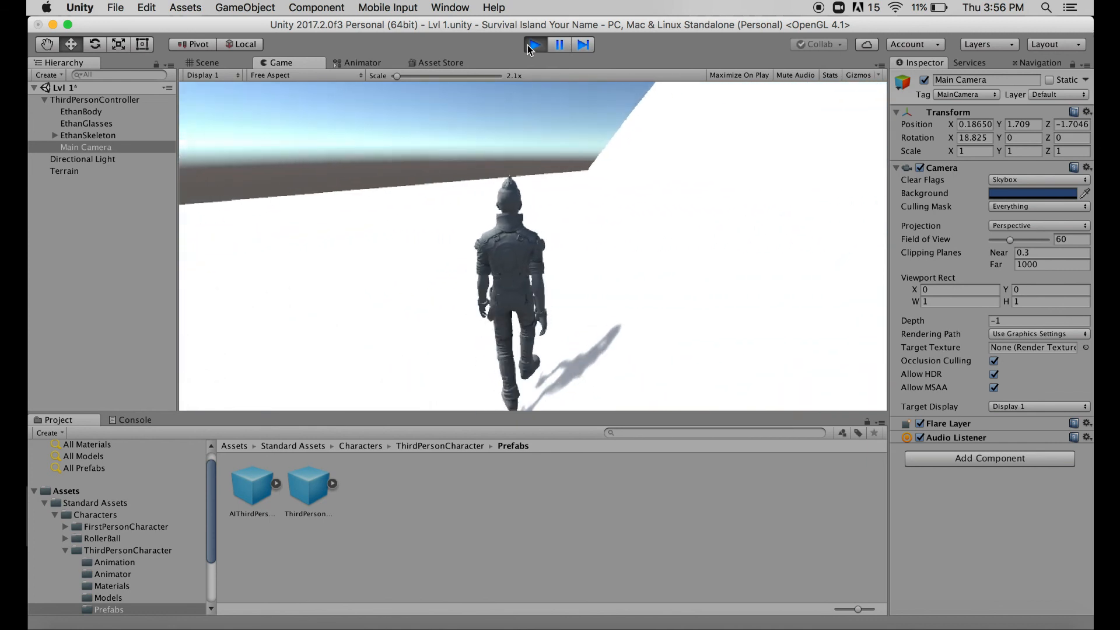
key(a)
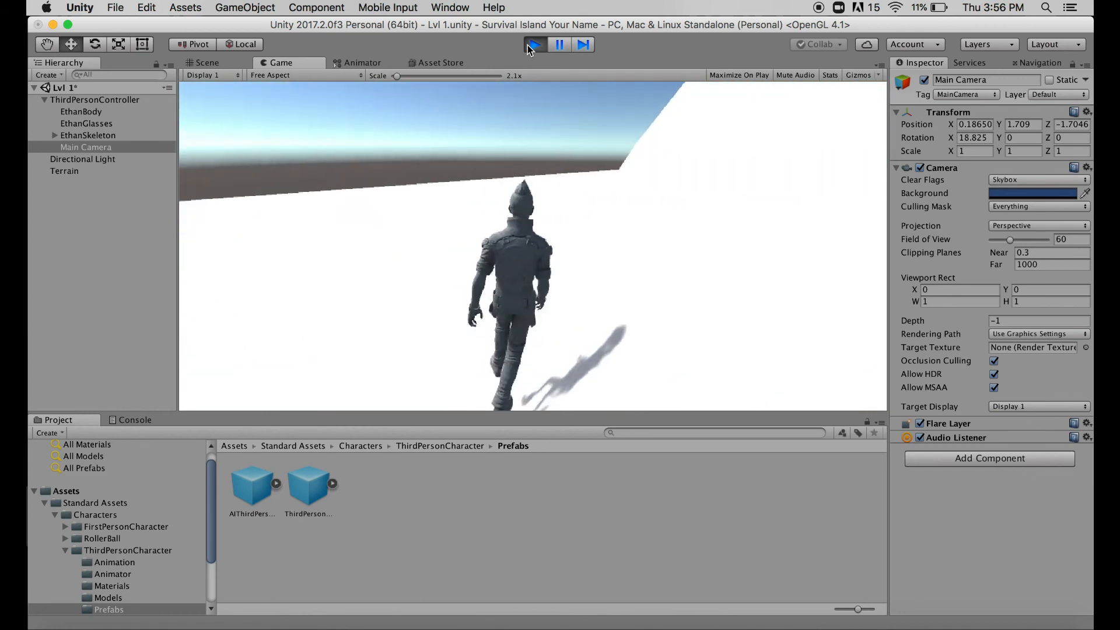
key(a)
key(d)
key(space)
key(a)
key(c)
key(d)
key(a)
key(space)
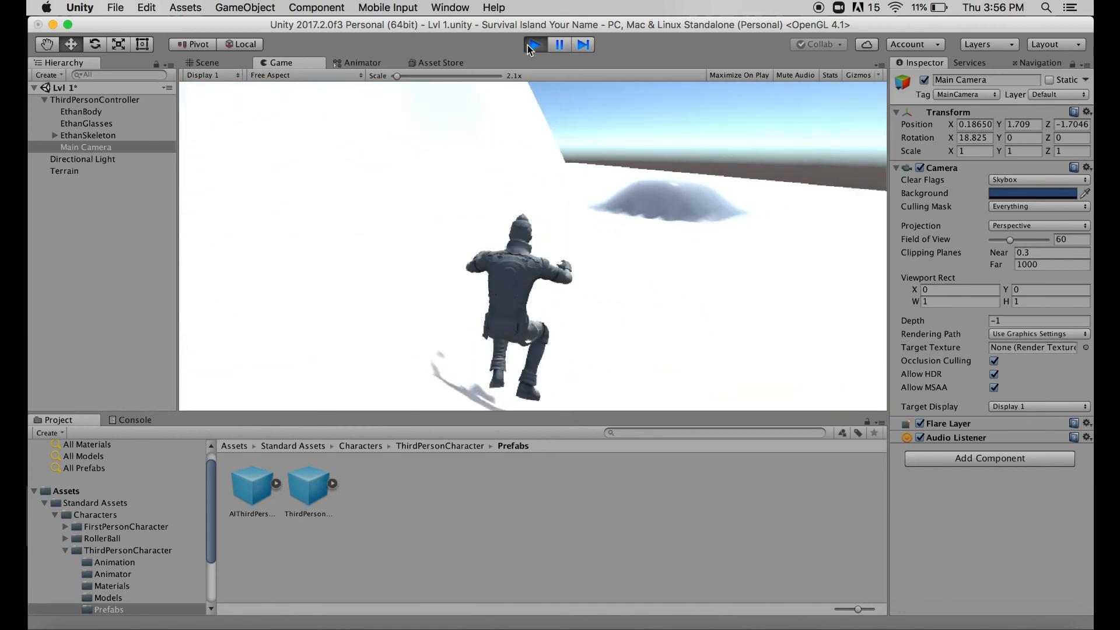
key(a)
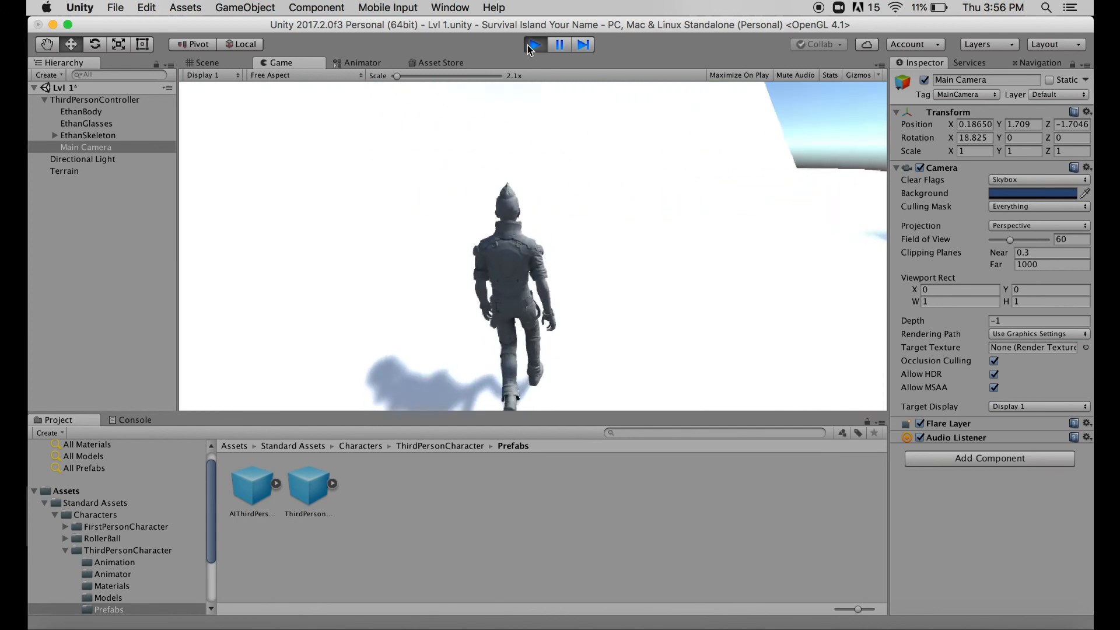
click(529, 48)
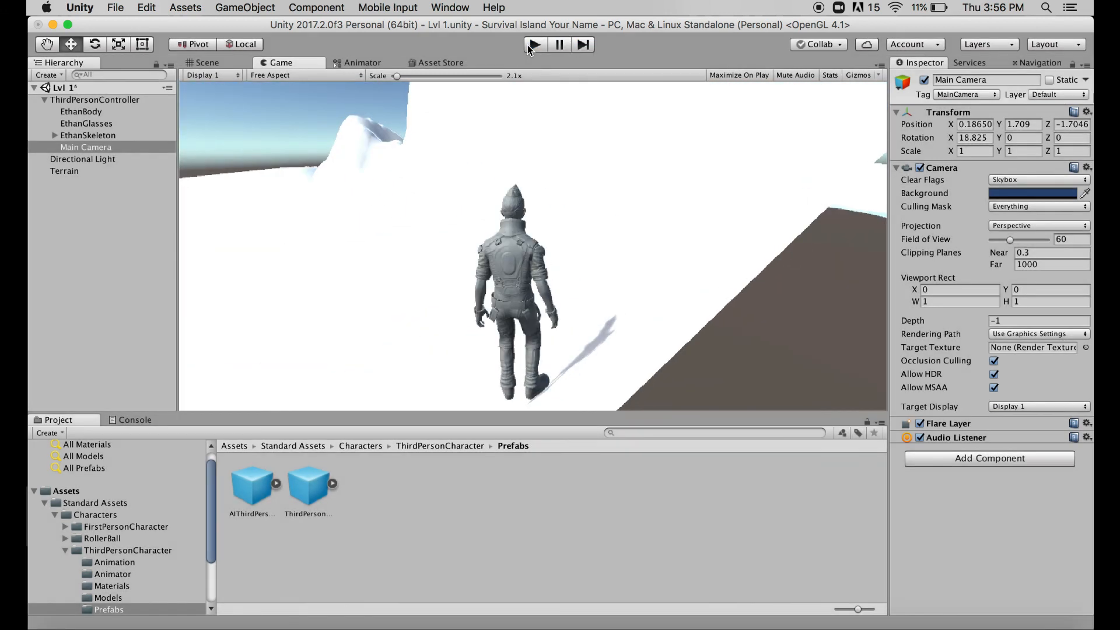